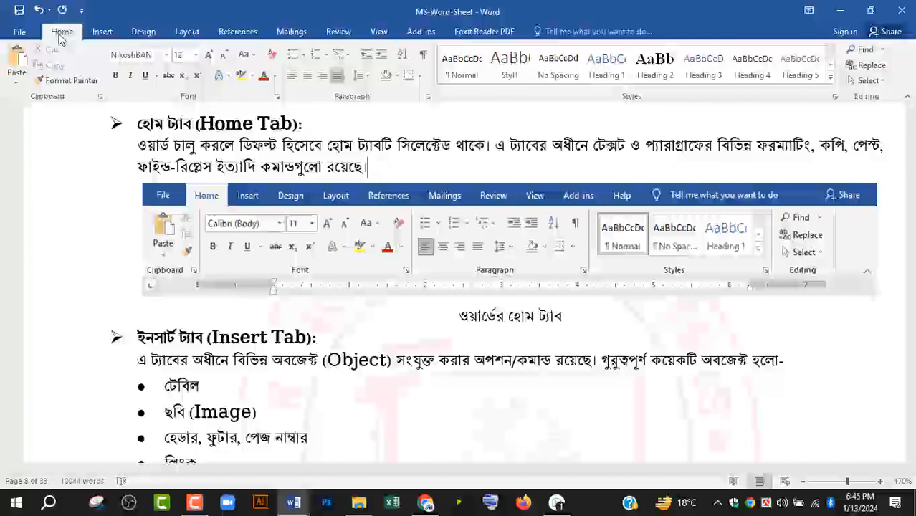
click(102, 32)
click(62, 32)
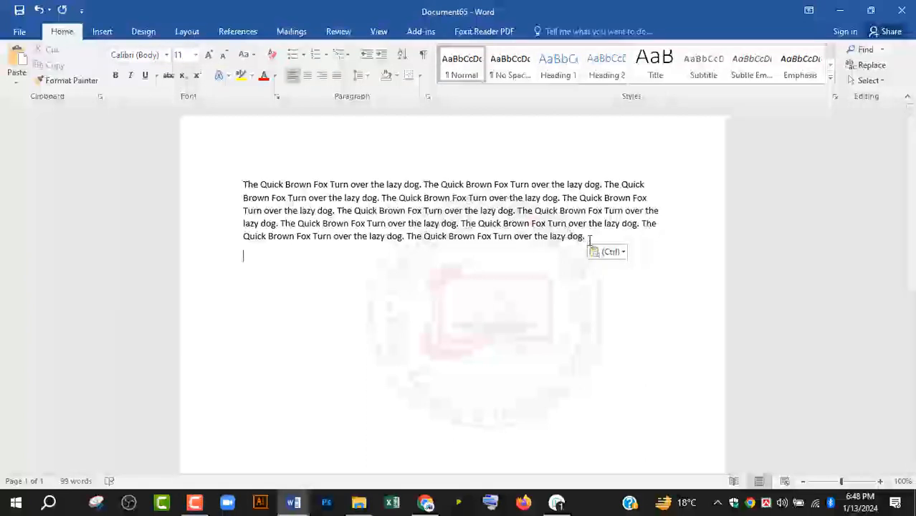
Select the whole paragraph and browse the available fonts, previewing several of them on the text without applying one.
drag(587, 240, 208, 180)
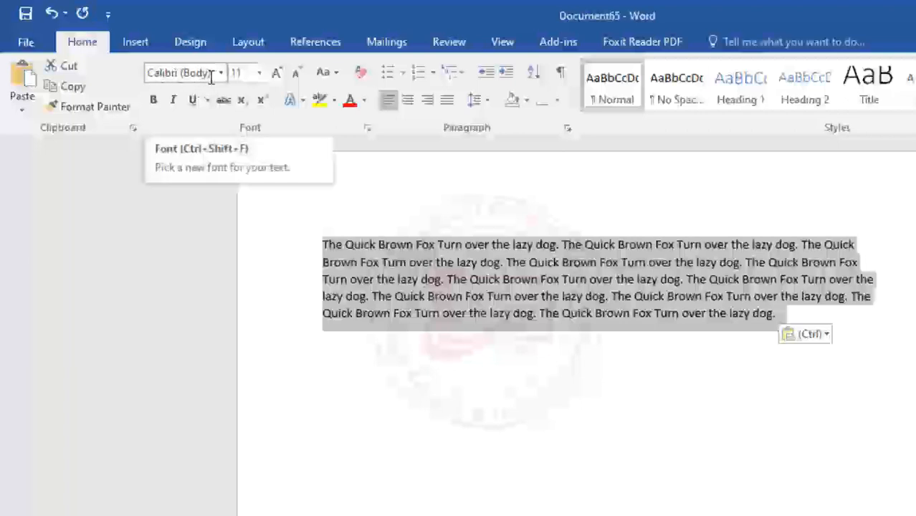
click(165, 76)
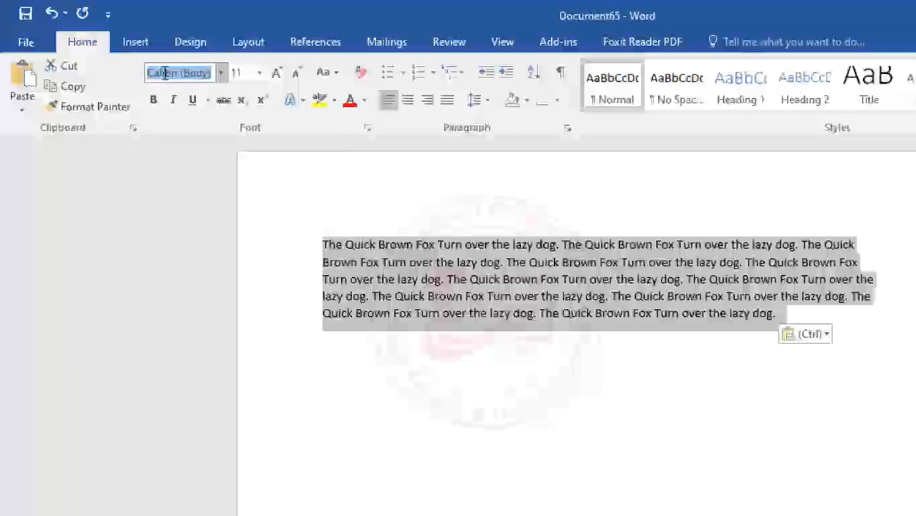
click(454, 255)
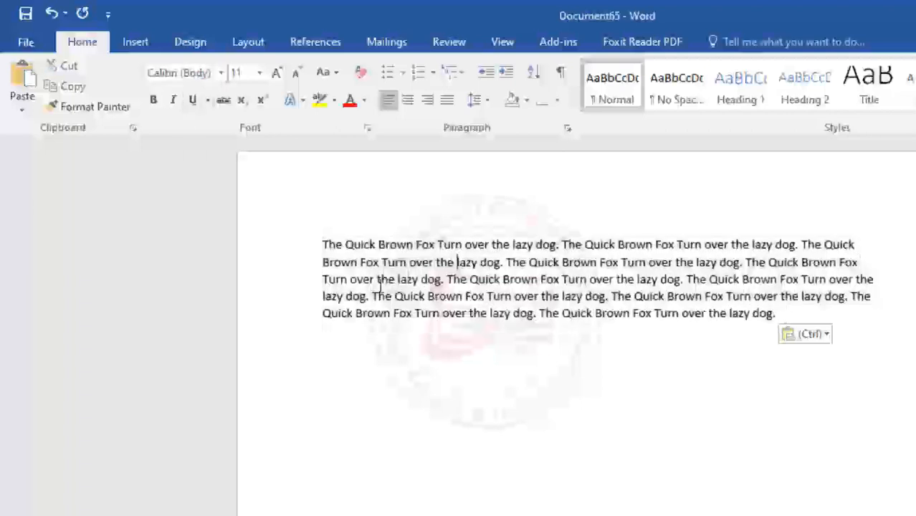
drag(322, 242, 812, 323)
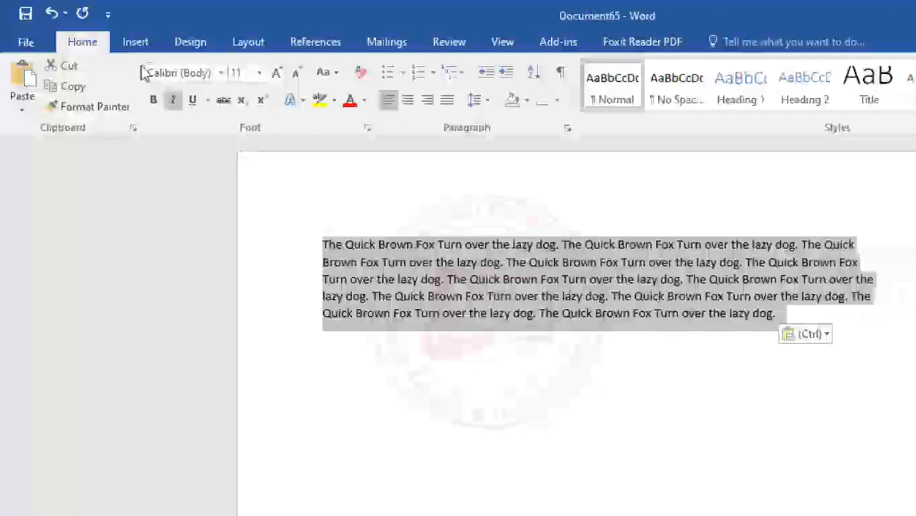
click(223, 75)
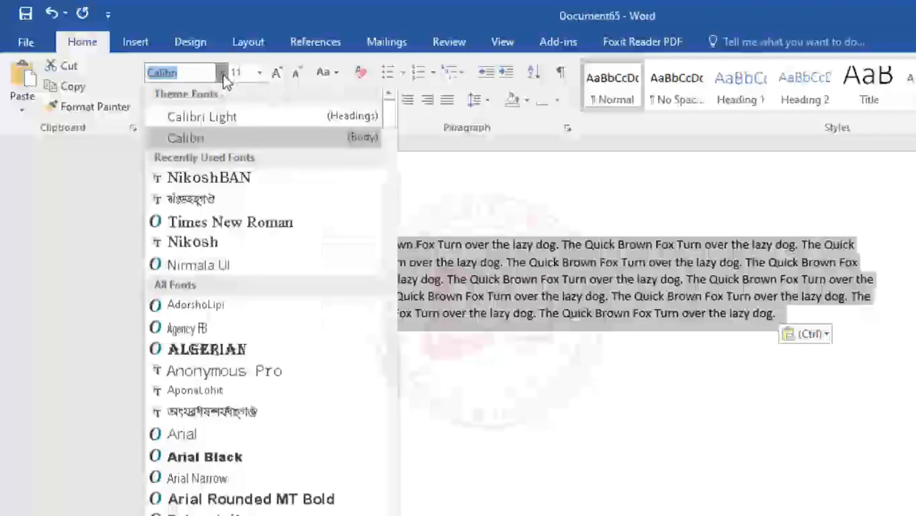
scroll(269, 263, down, 13)
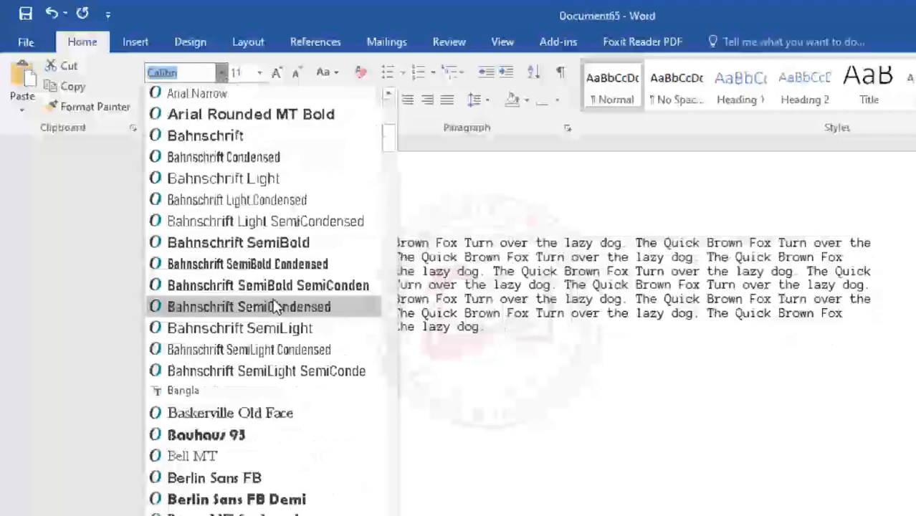
scroll(276, 304, up, 6)
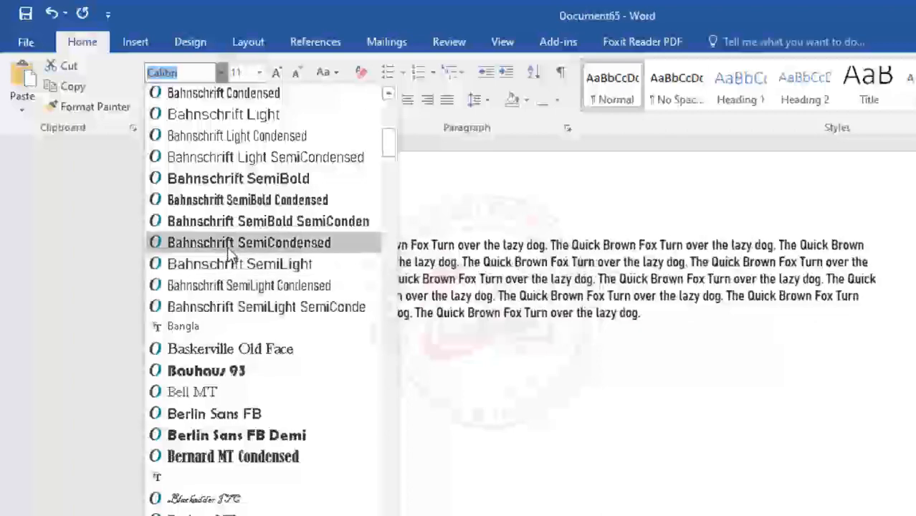
scroll(234, 220, up, 7)
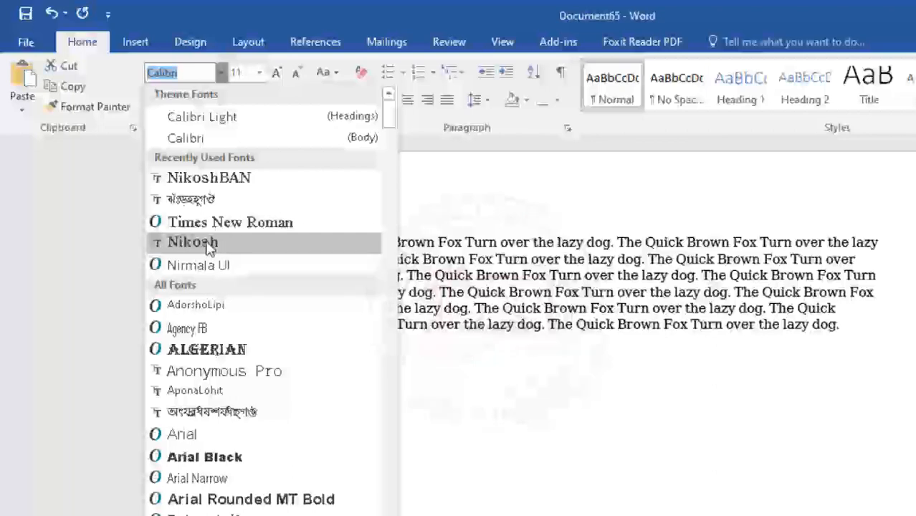
scroll(262, 348, down, 3)
scroll(251, 330, up, 3)
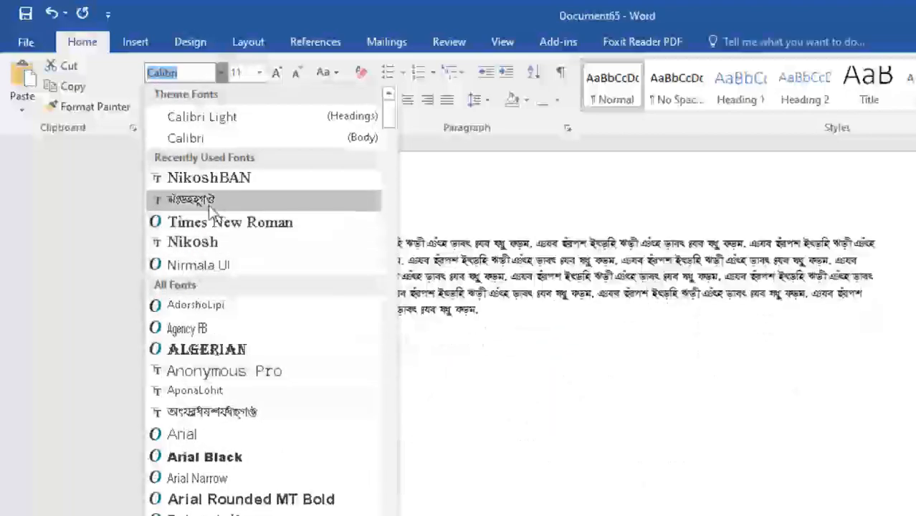
scroll(251, 369, down, 1)
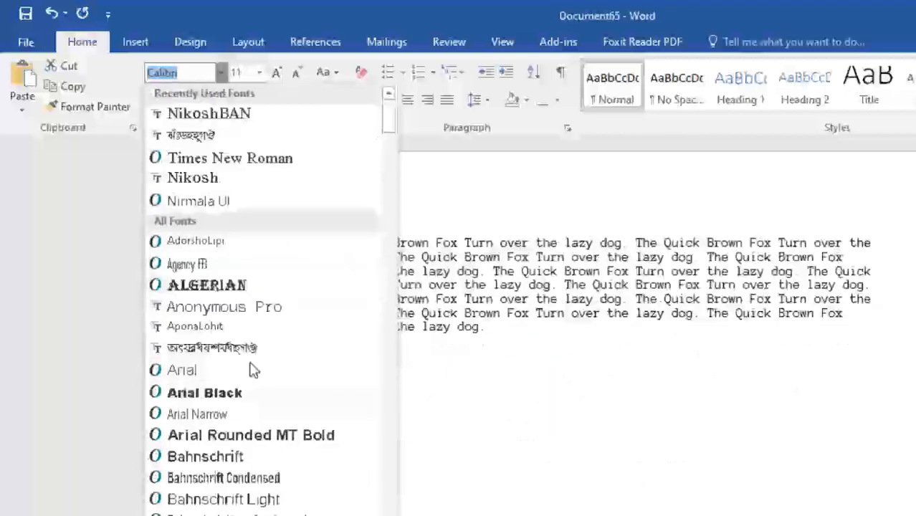
scroll(254, 302, up, 1)
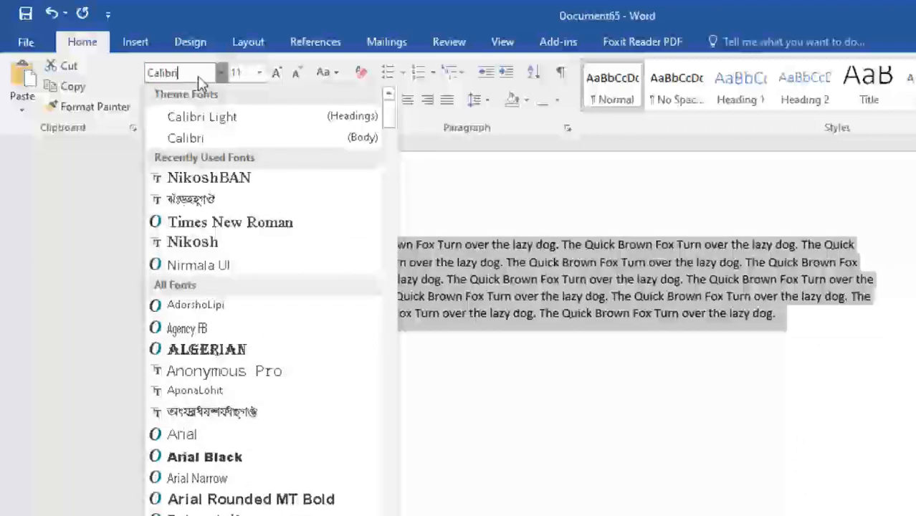
click(222, 76)
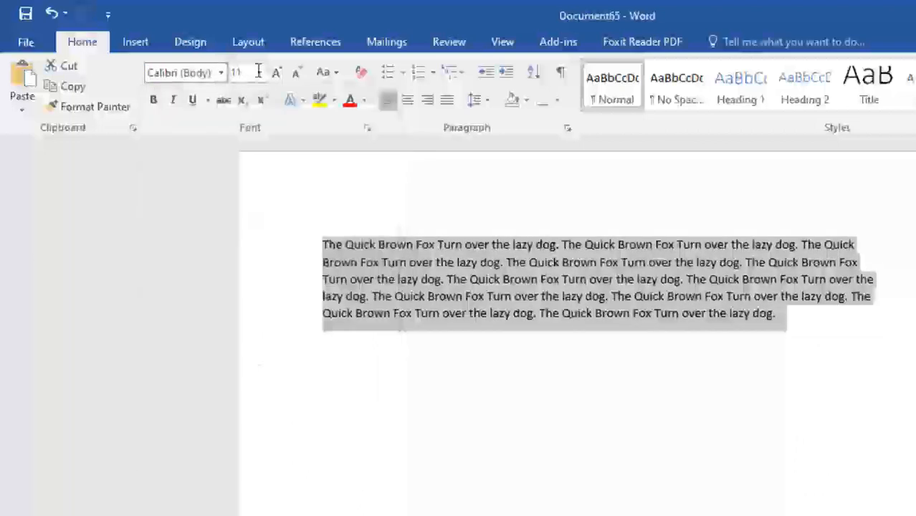
Set the font size of the whole paragraph to 14.
click(241, 74)
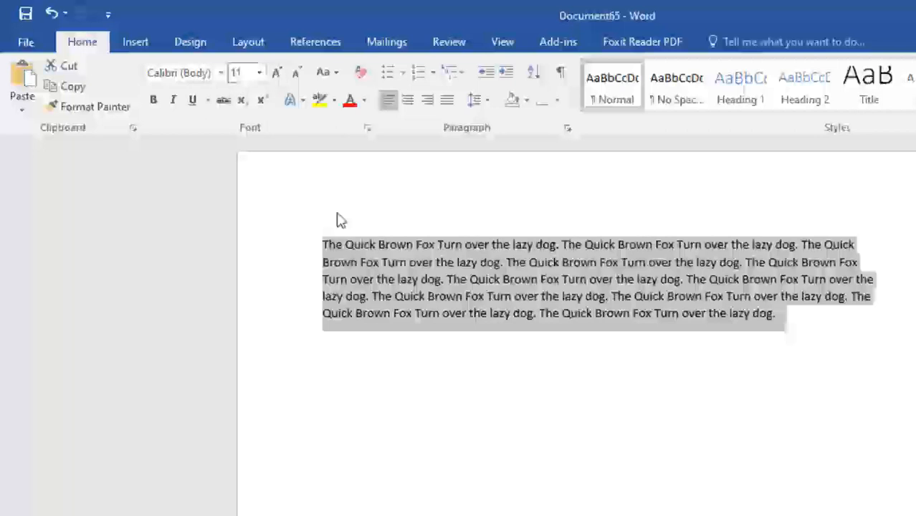
click(380, 268)
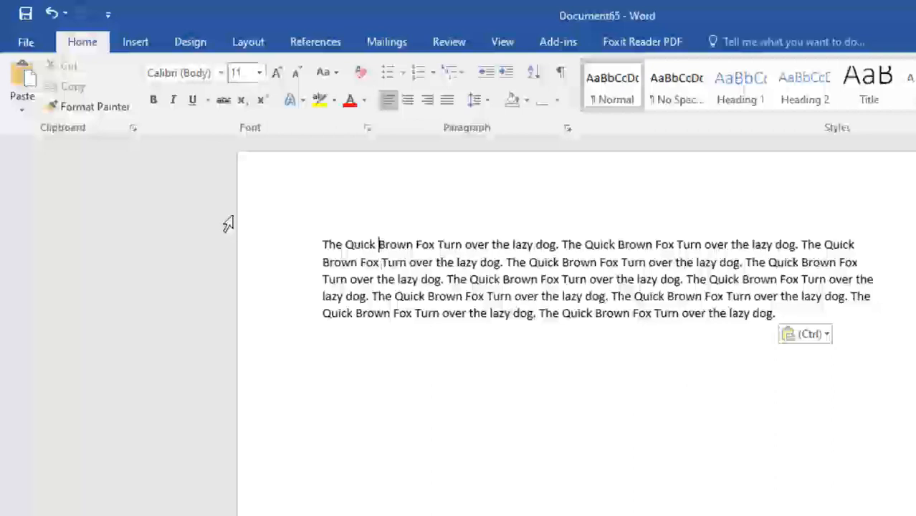
drag(316, 245, 808, 301)
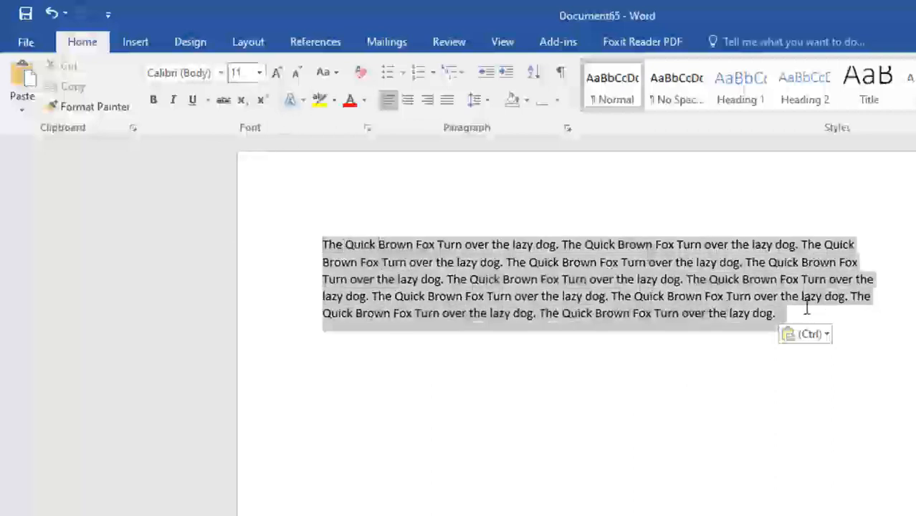
click(258, 74)
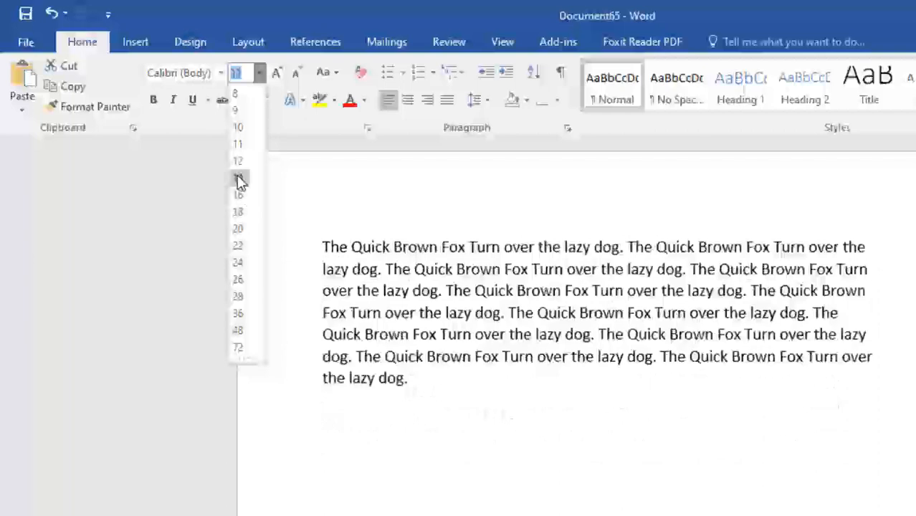
click(242, 178)
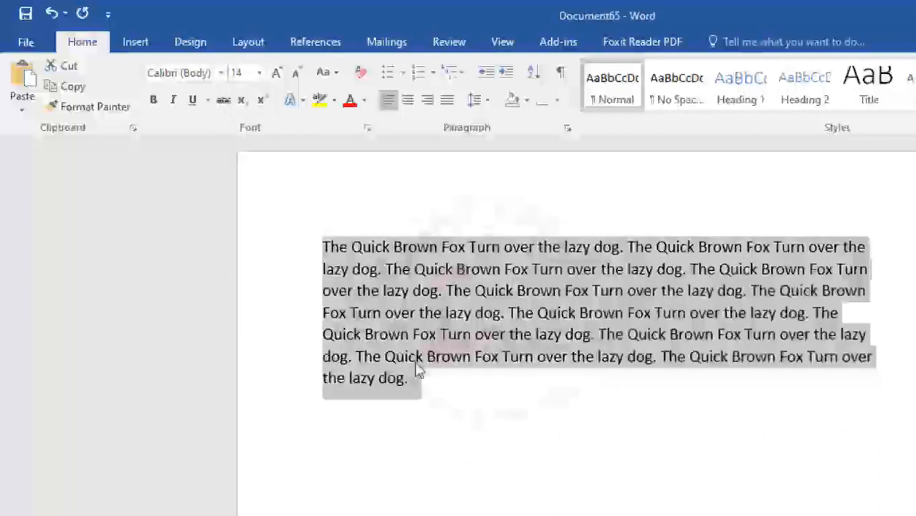
click(417, 362)
click(260, 72)
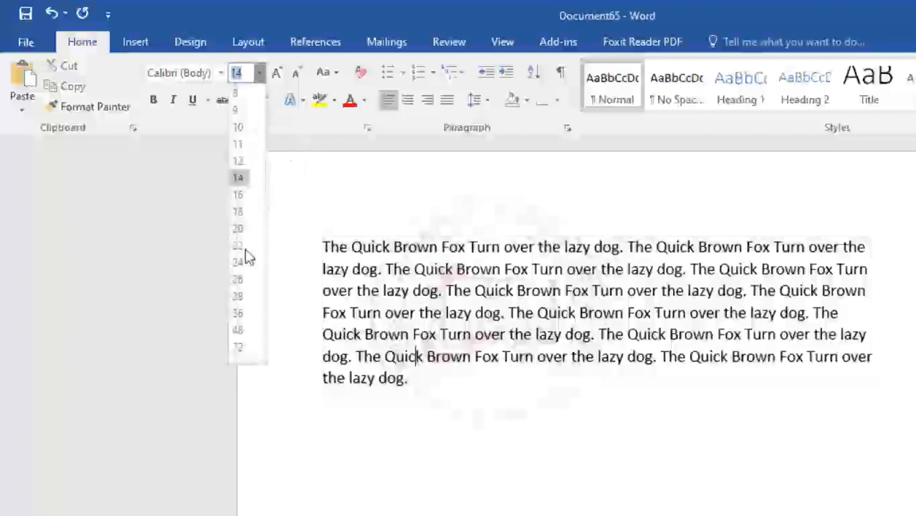
click(431, 347)
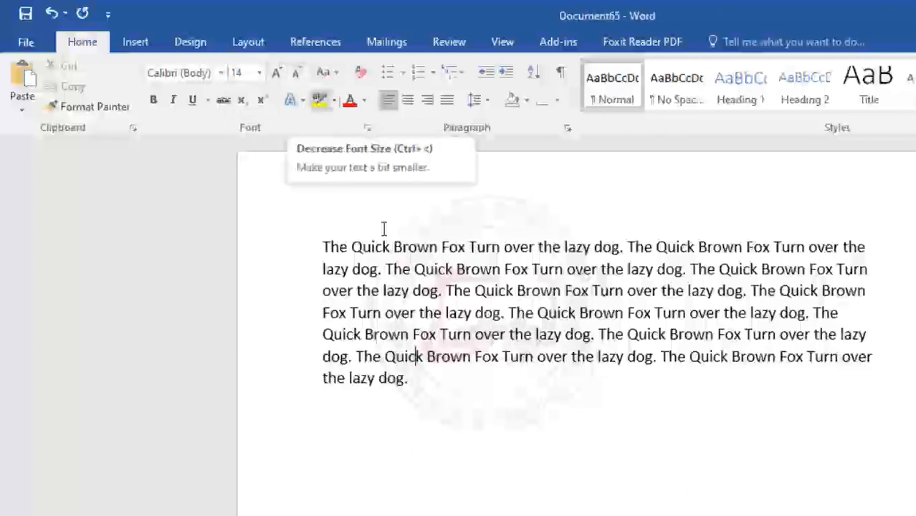
Reduce the whole paragraph's font size in steps, enlarge it to 16, and shrink it back to 14.
drag(424, 385, 324, 246)
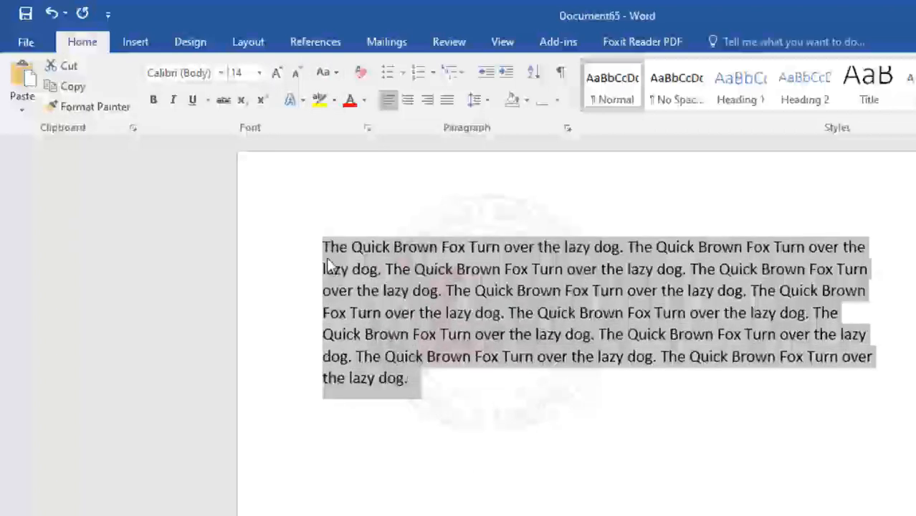
click(424, 395)
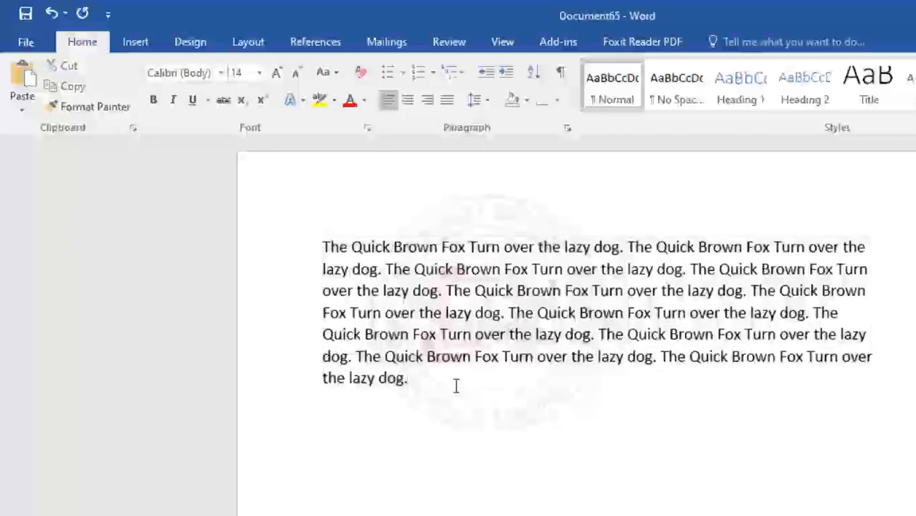
drag(387, 378, 316, 241)
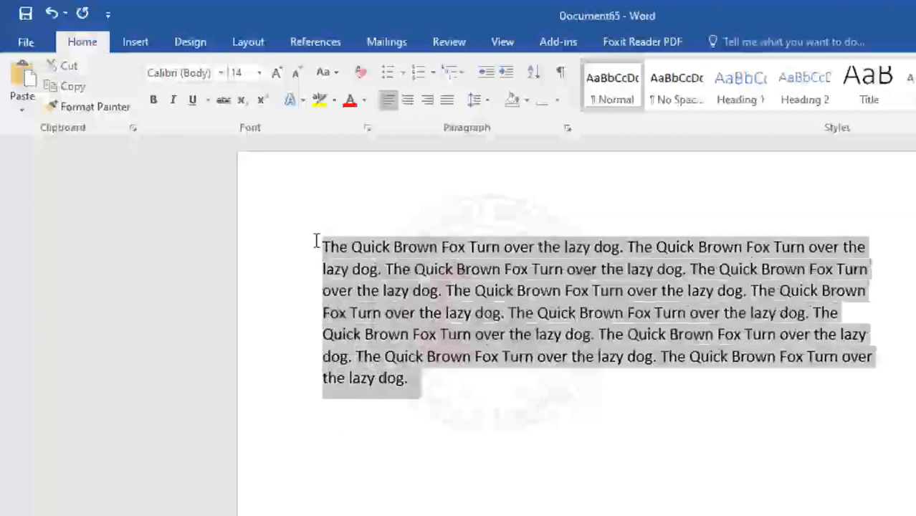
click(299, 76)
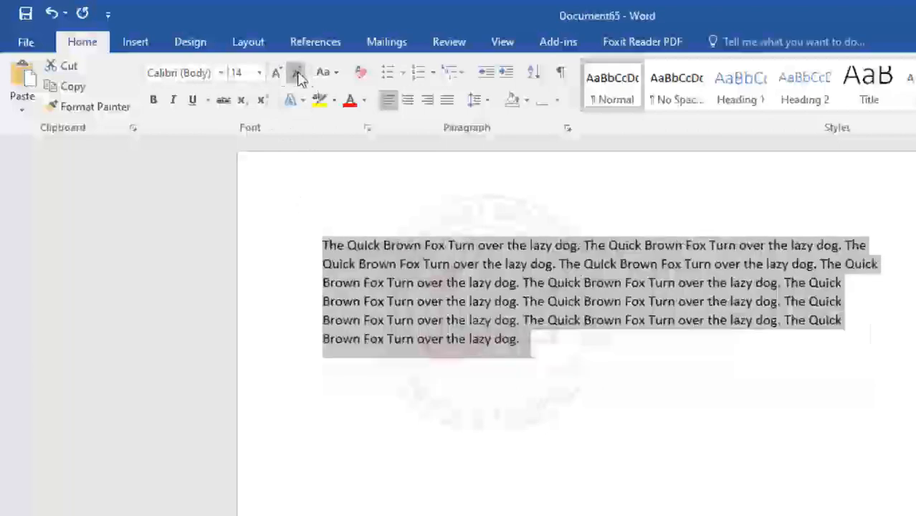
click(299, 75)
click(278, 74)
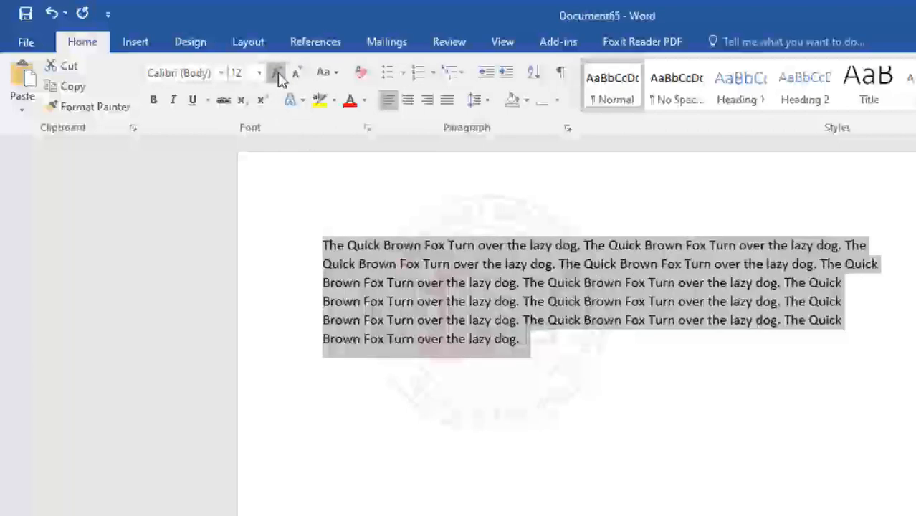
click(277, 75)
click(278, 74)
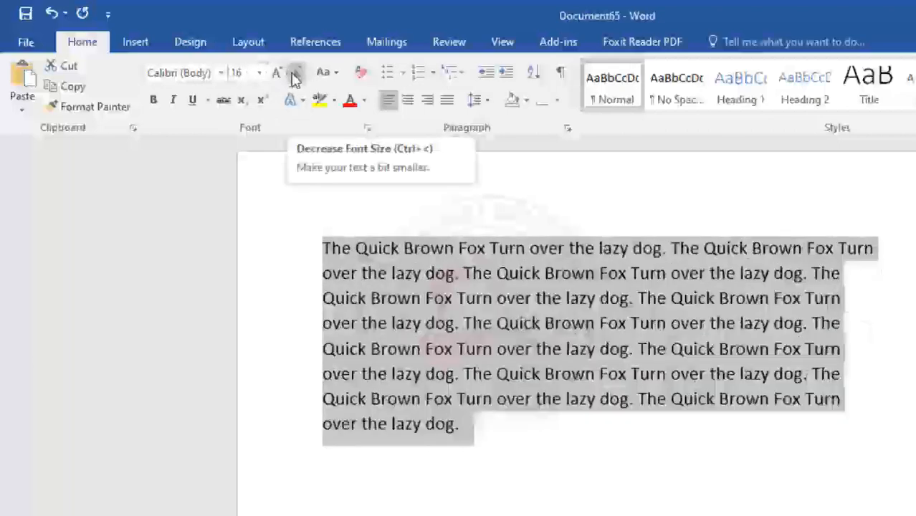
click(294, 73)
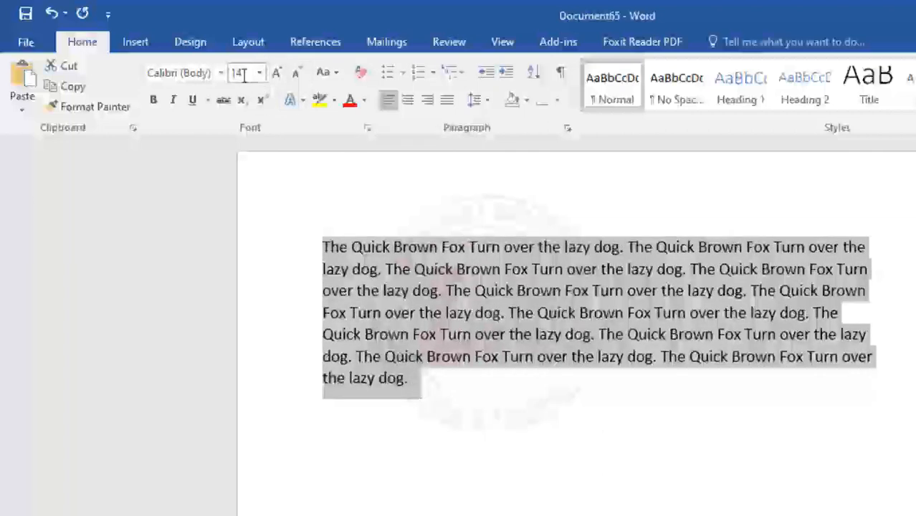
Set the font size of the whole paragraph to 16.
click(436, 384)
drag(436, 384, 323, 246)
click(260, 72)
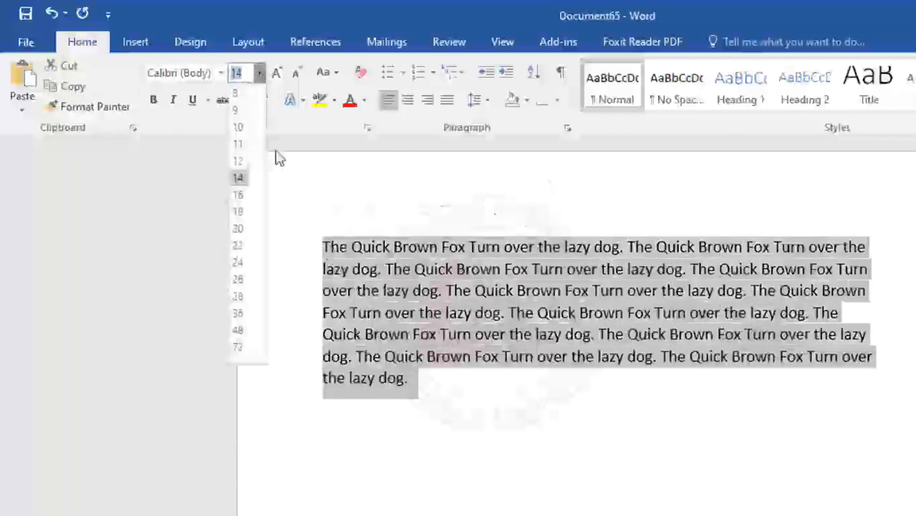
click(238, 194)
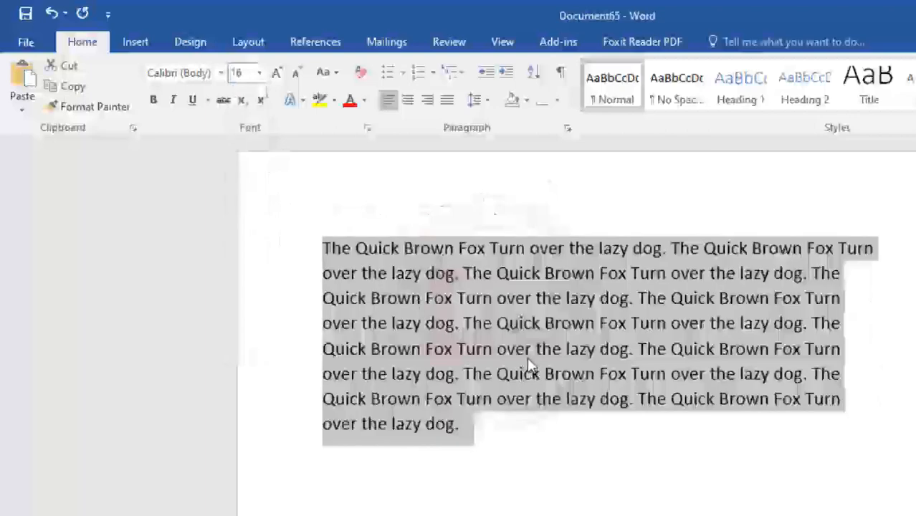
click(507, 350)
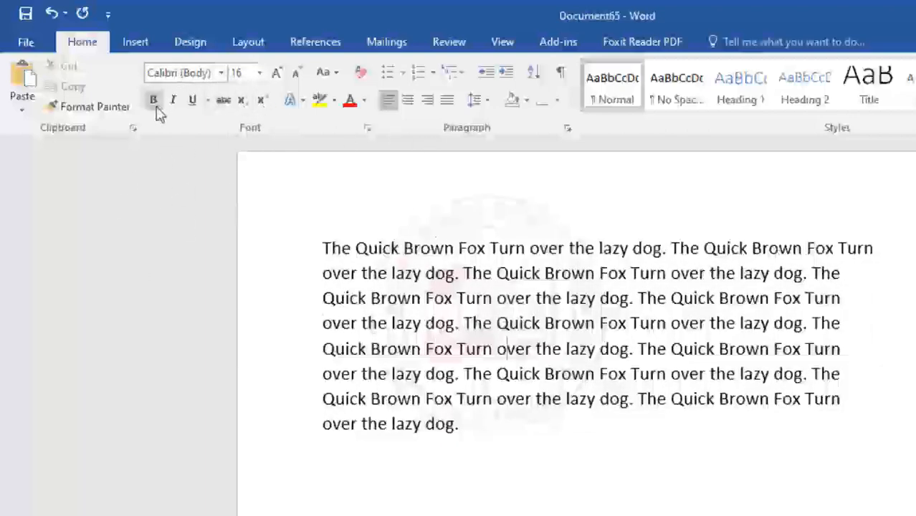
Split the text after the first sentence so that "The Quick Brown Fox Turn over the lazy dog." forms its own paragraph.
click(427, 368)
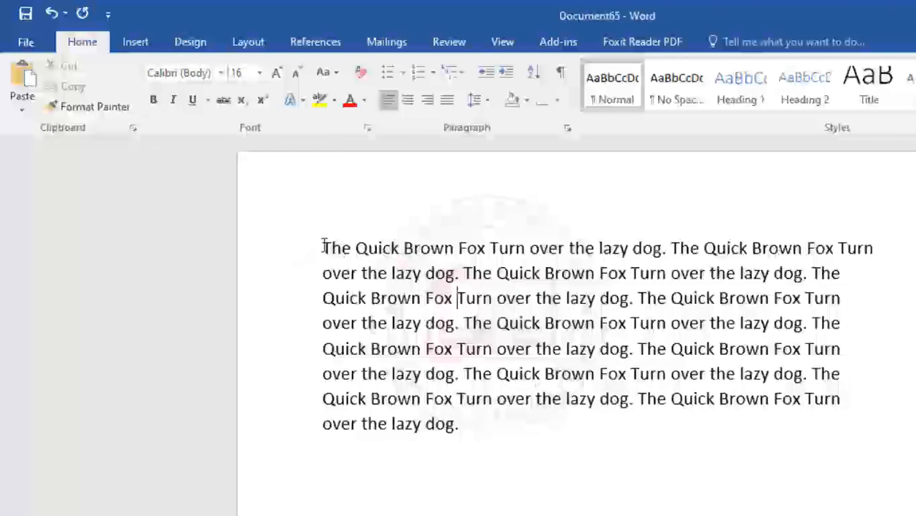
drag(324, 248, 666, 249)
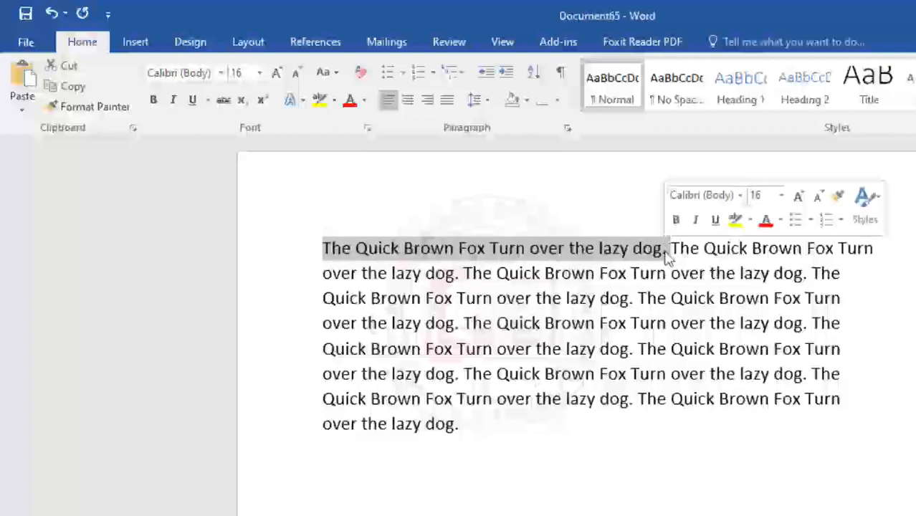
click(671, 250)
key(Return)
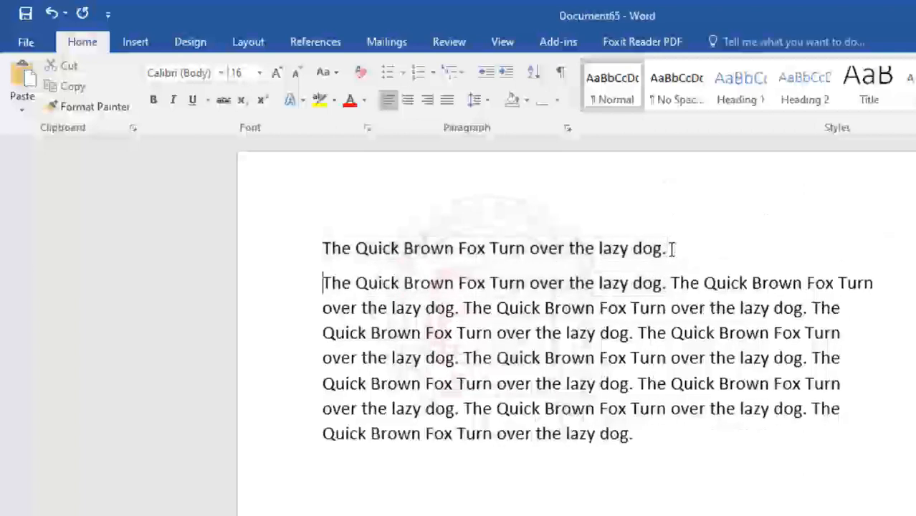
Make the first line, "The Quick Brown Fox Turn over the lazy dog.", bold.
drag(323, 248, 644, 264)
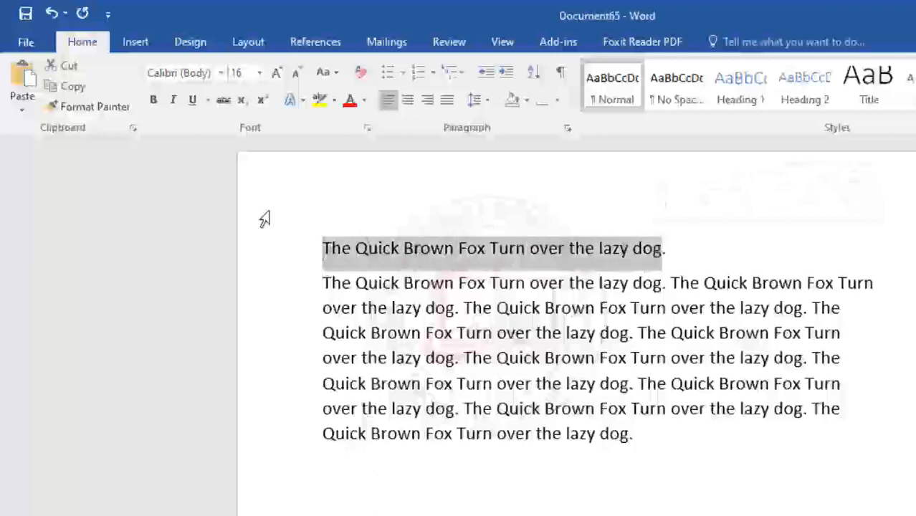
drag(317, 248, 761, 252)
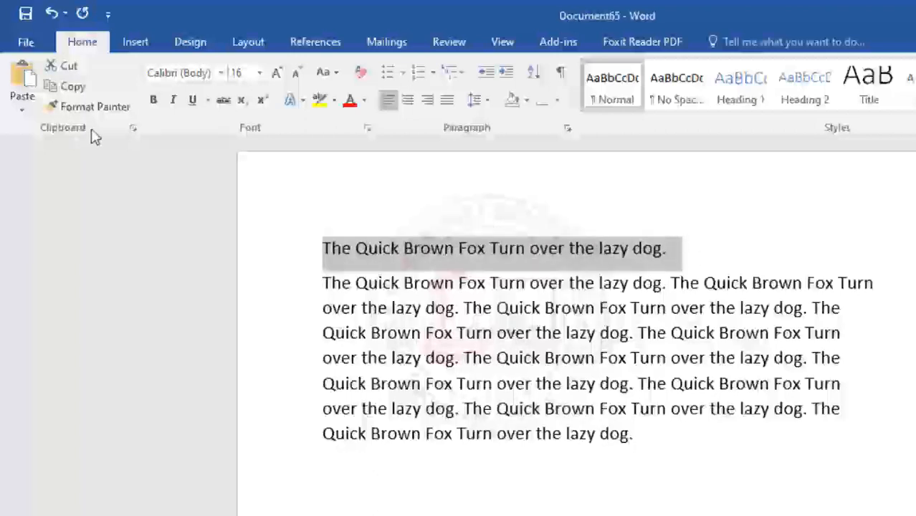
click(153, 100)
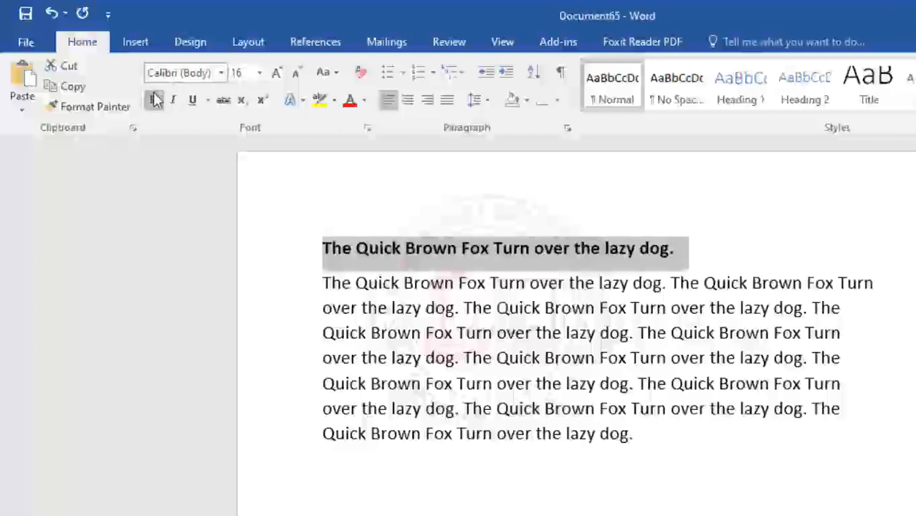
click(402, 248)
click(309, 254)
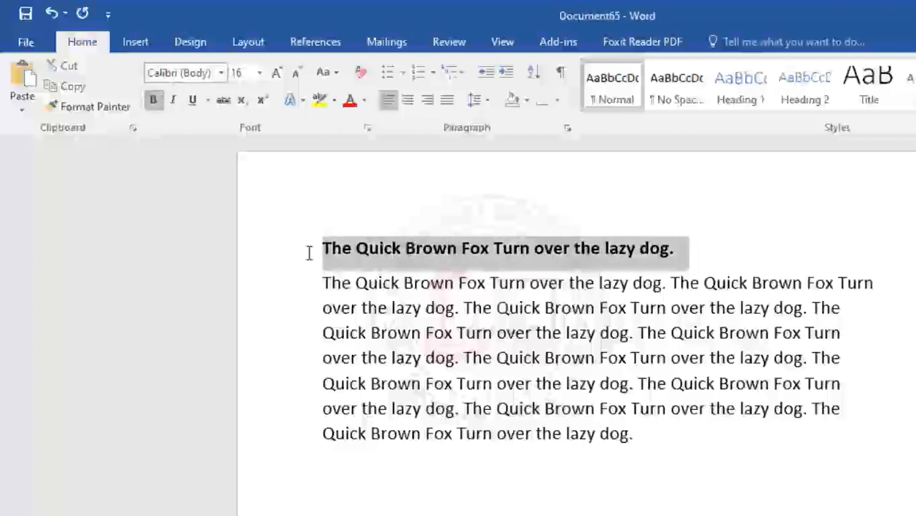
click(637, 296)
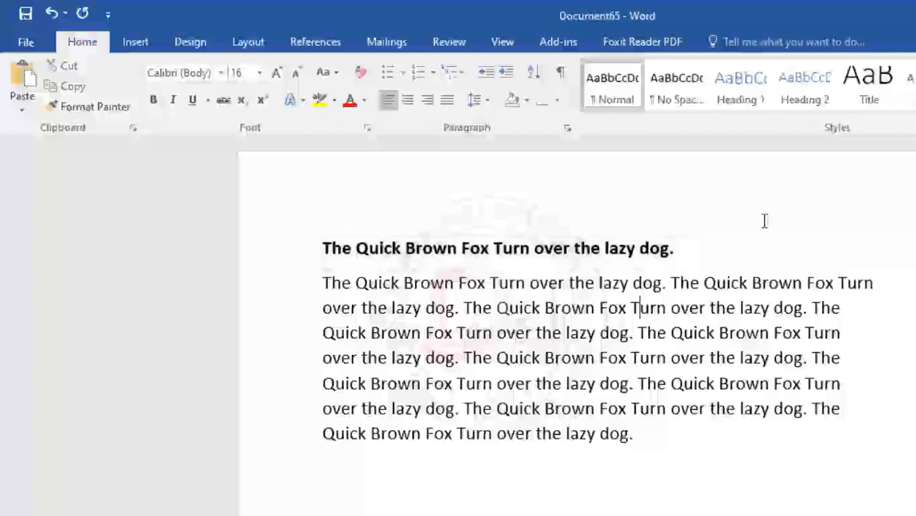
Italicize the bold first line above the long paragraph.
click(314, 251)
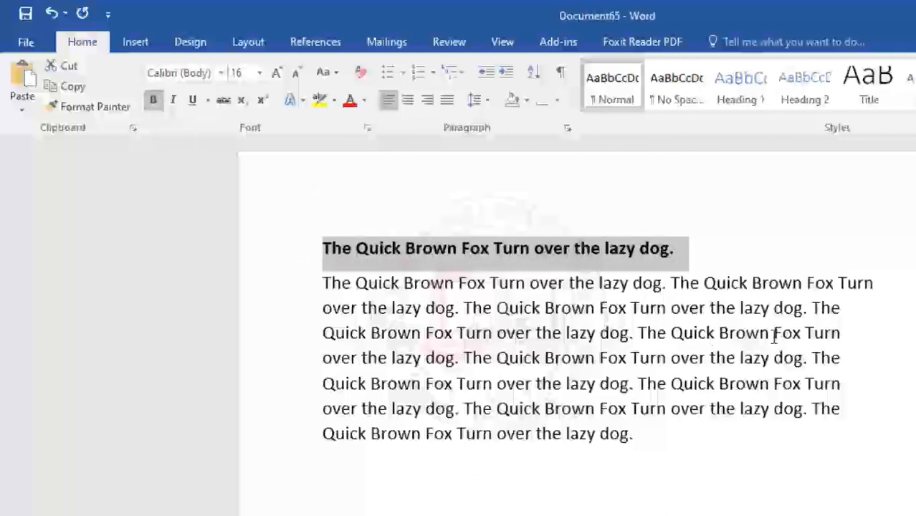
click(507, 258)
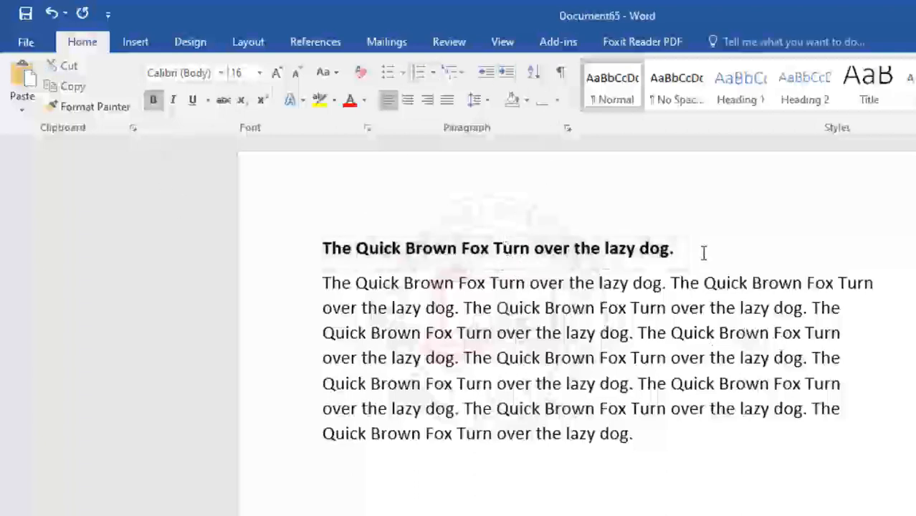
drag(704, 253, 267, 249)
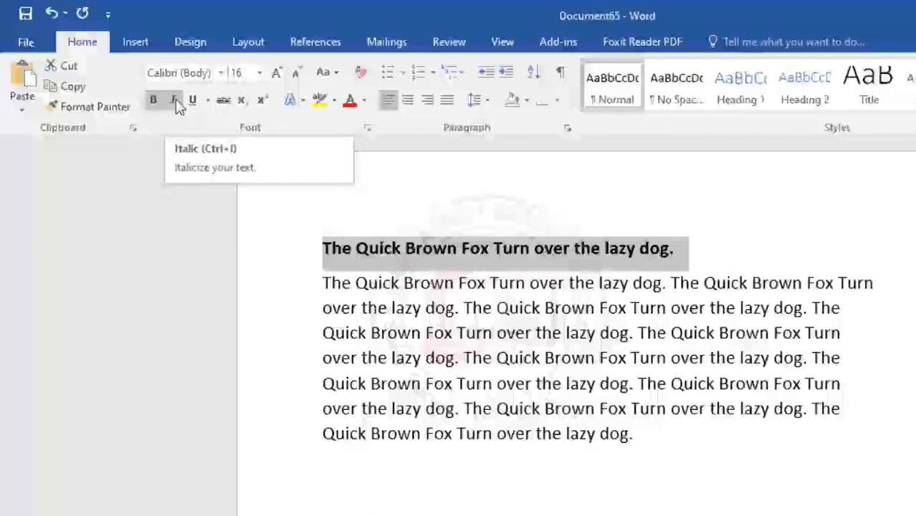
click(382, 261)
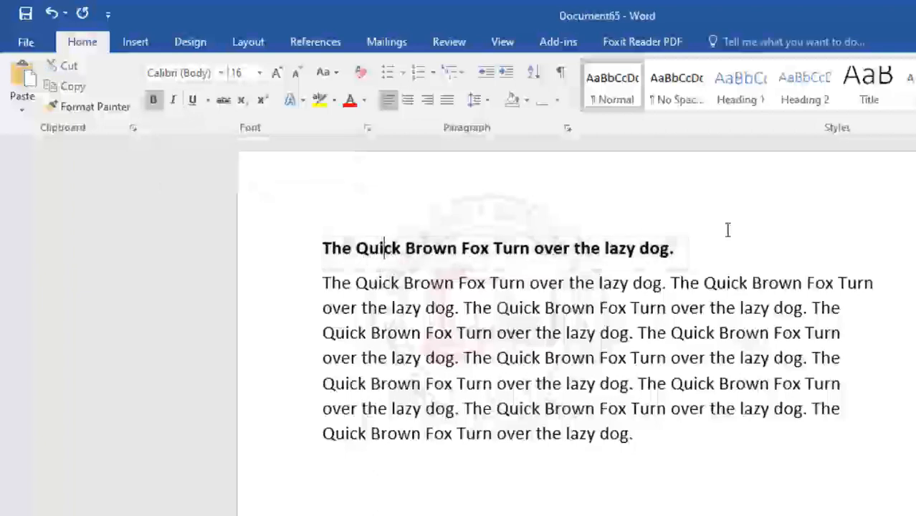
drag(638, 247, 311, 254)
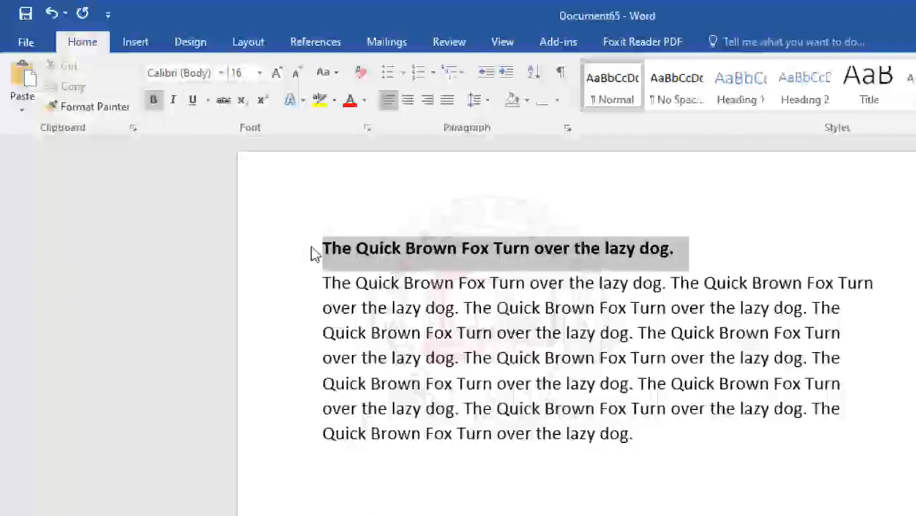
click(173, 104)
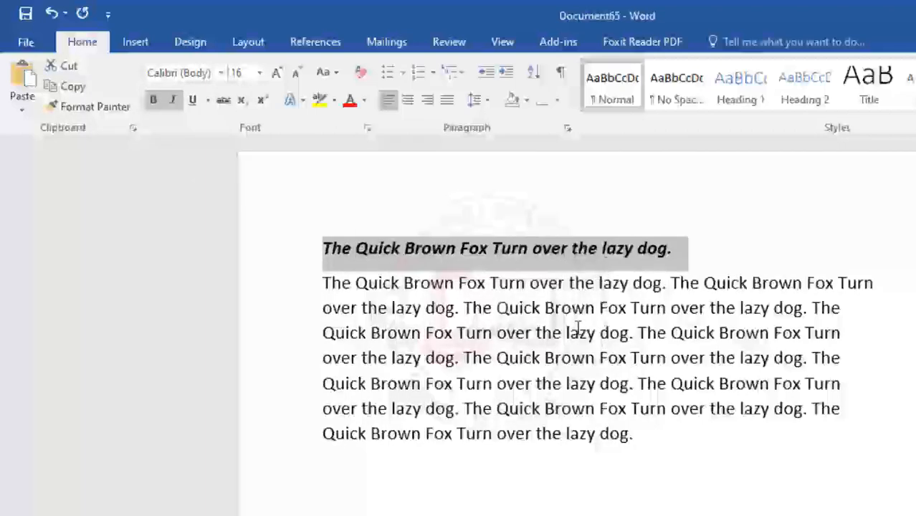
Underline the whole first line with a single line.
scroll(578, 327, up, 3)
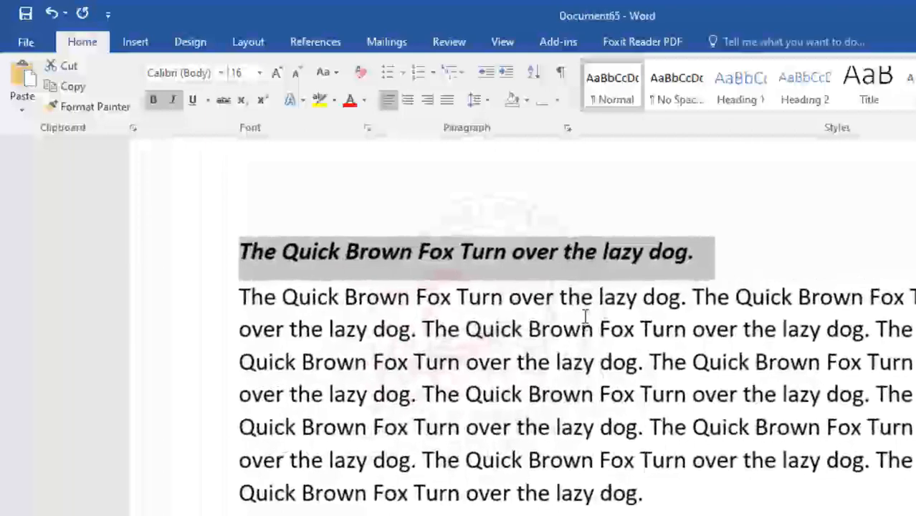
scroll(348, 241, up, 1)
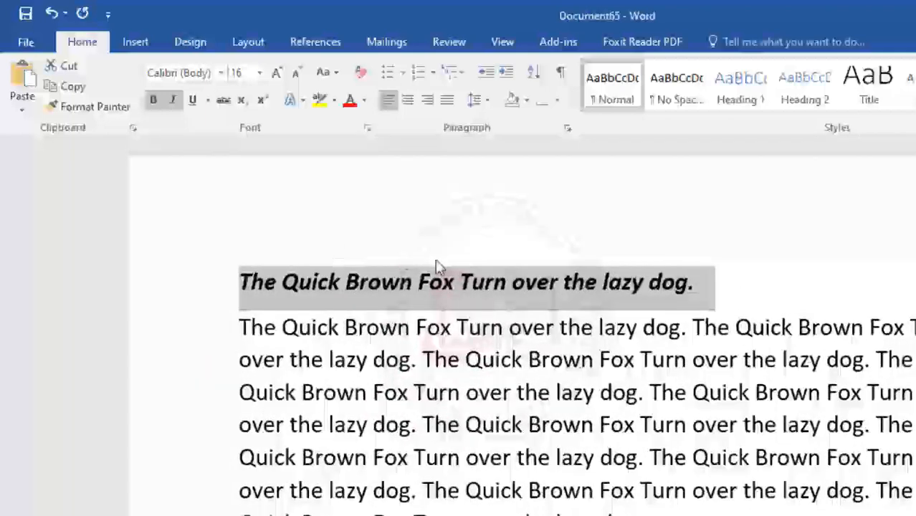
click(405, 281)
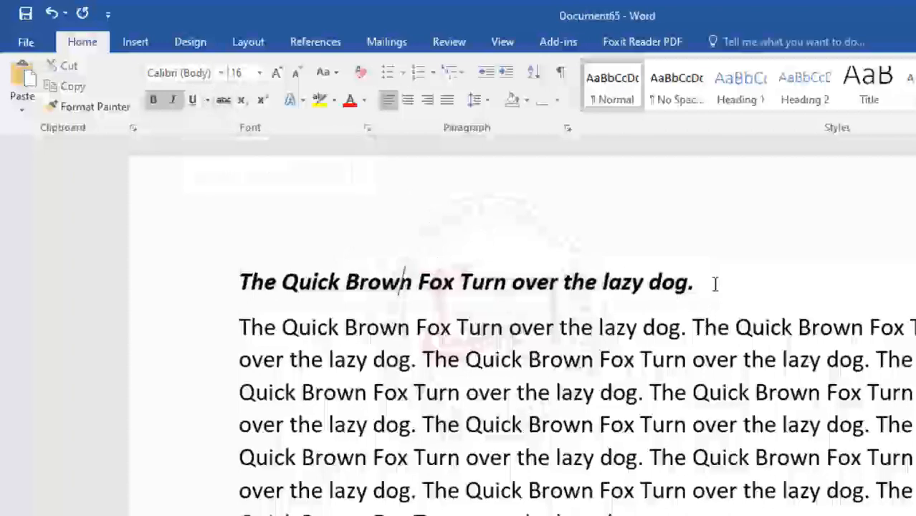
drag(715, 283, 205, 282)
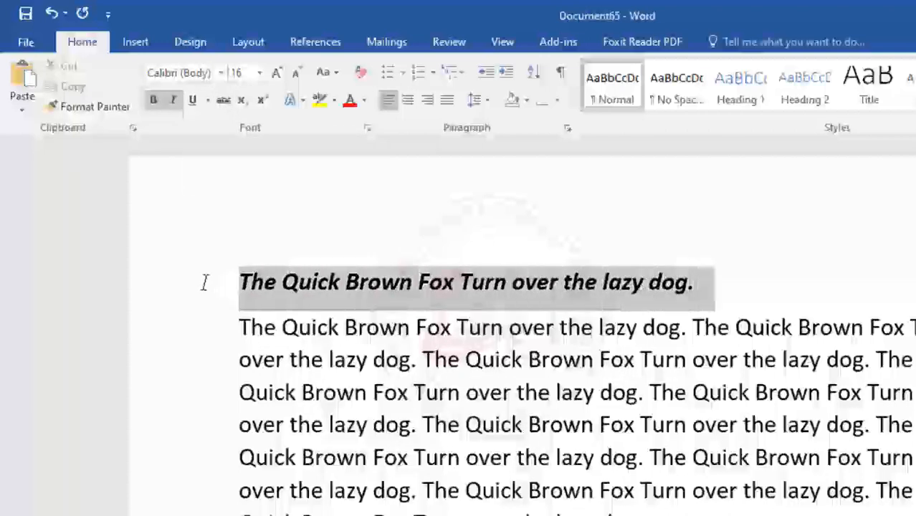
click(195, 101)
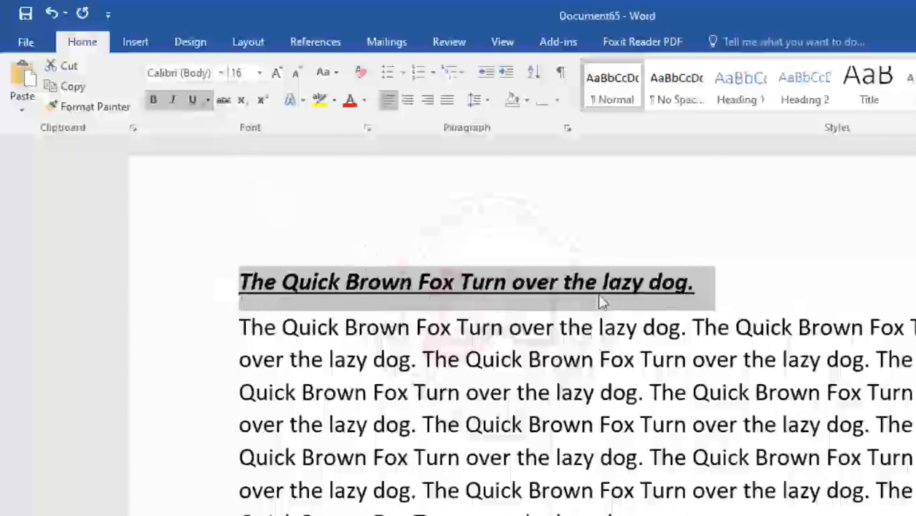
Look through the available underline styles and preview a red underline color on the first line without applying it.
click(206, 103)
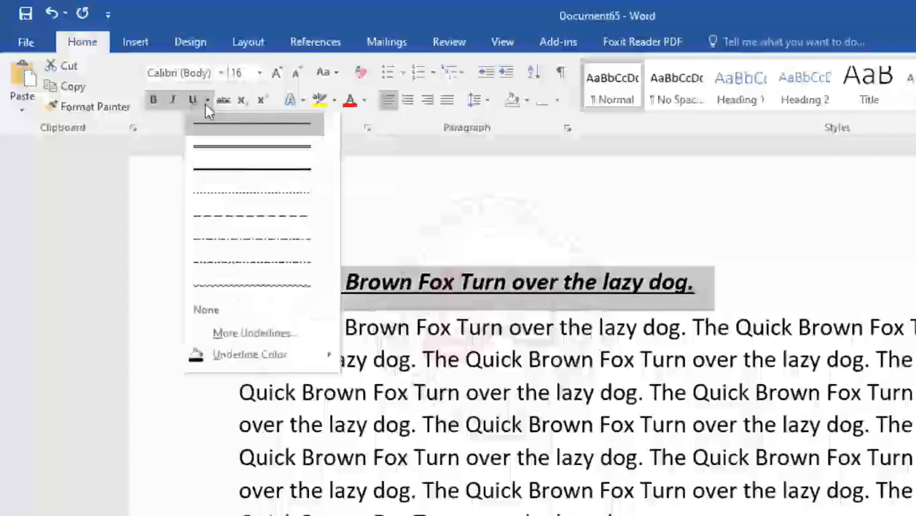
click(206, 102)
click(207, 103)
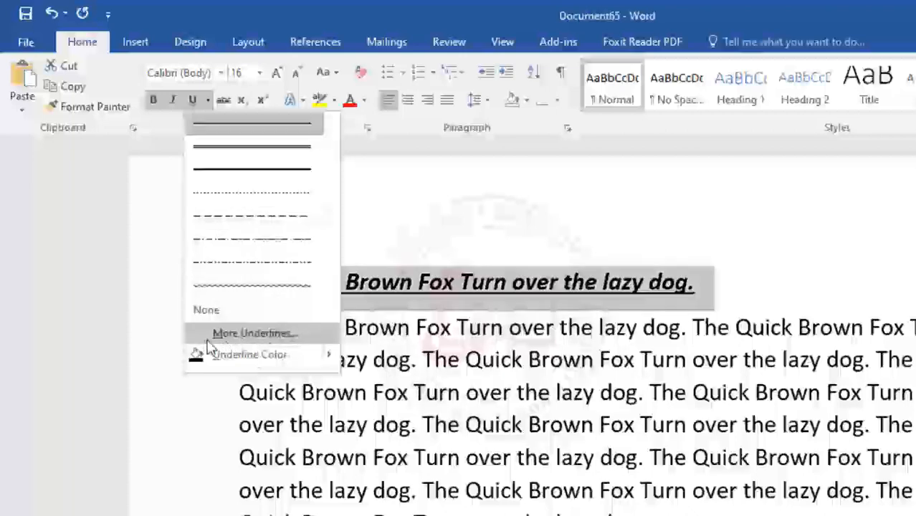
mouse_move(203, 358)
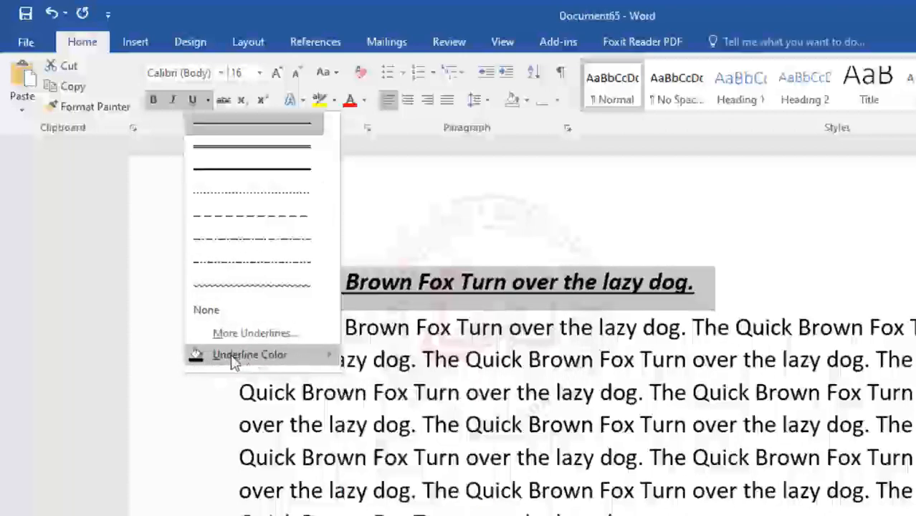
mouse_move(297, 362)
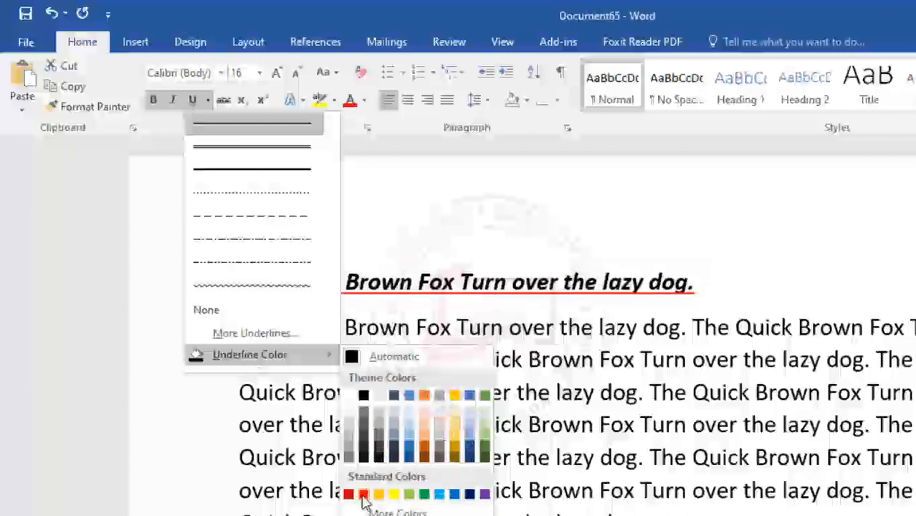
click(593, 329)
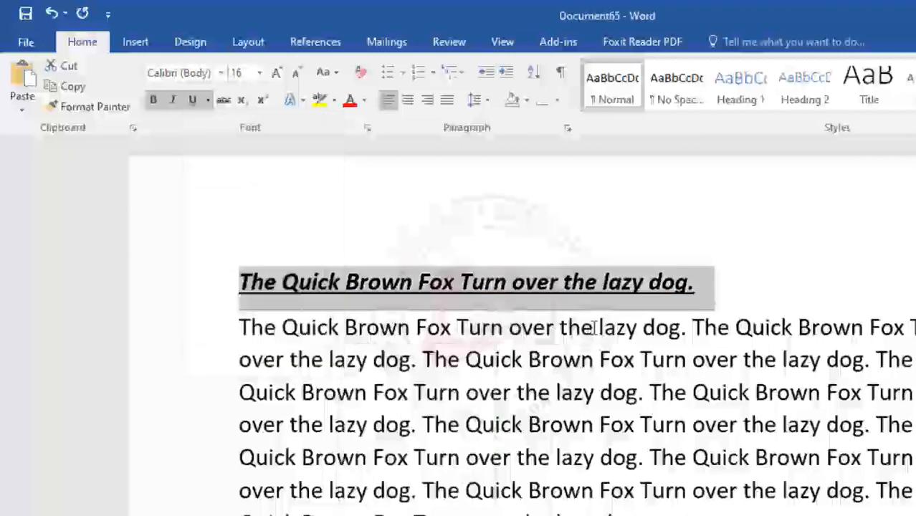
click(410, 390)
Remove the underline from the first line.
triple_click(561, 280)
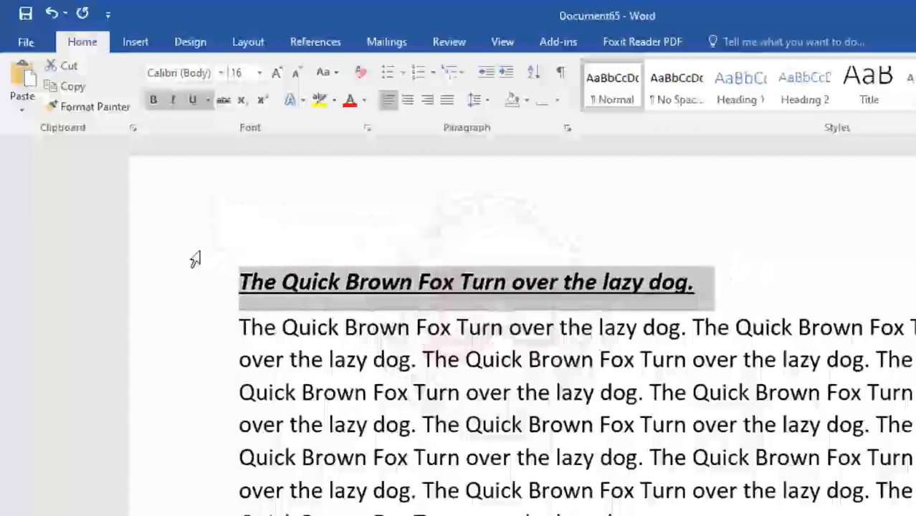
key(ctrl+u)
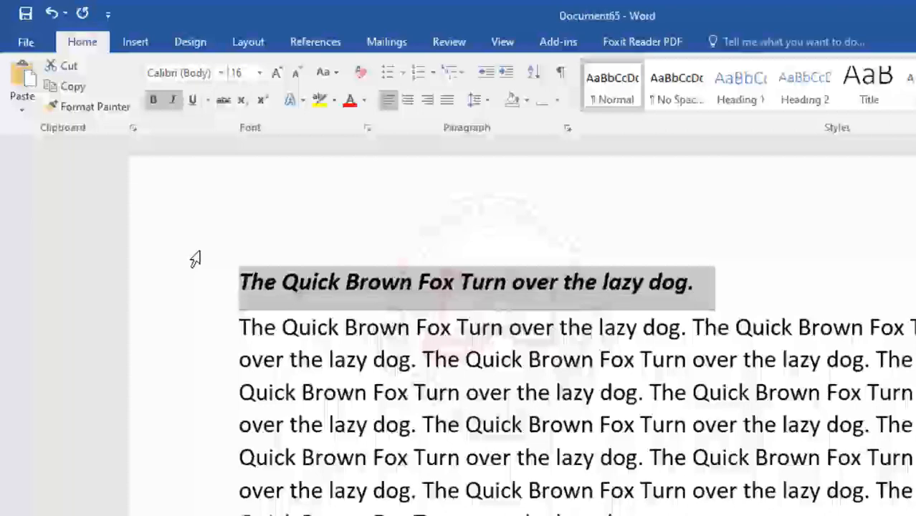
click(499, 315)
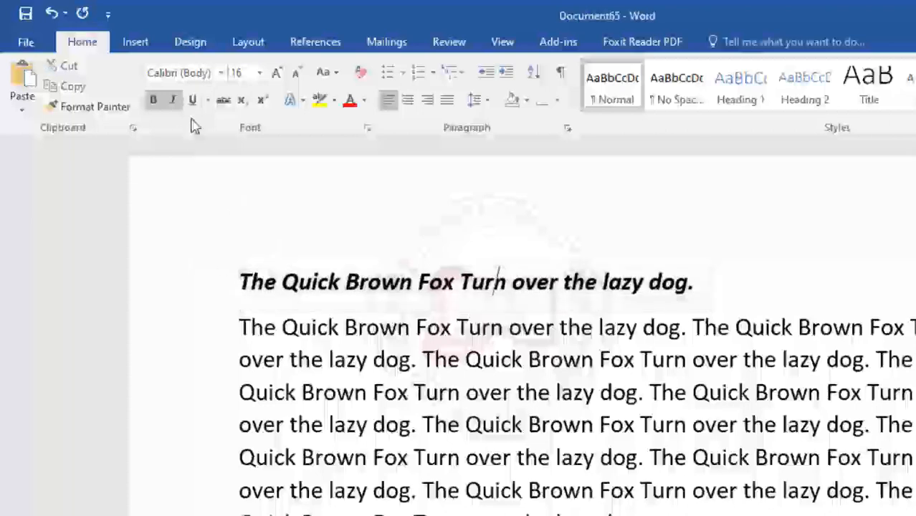
Apply strikethrough to the whole first line and remove it again.
click(282, 285)
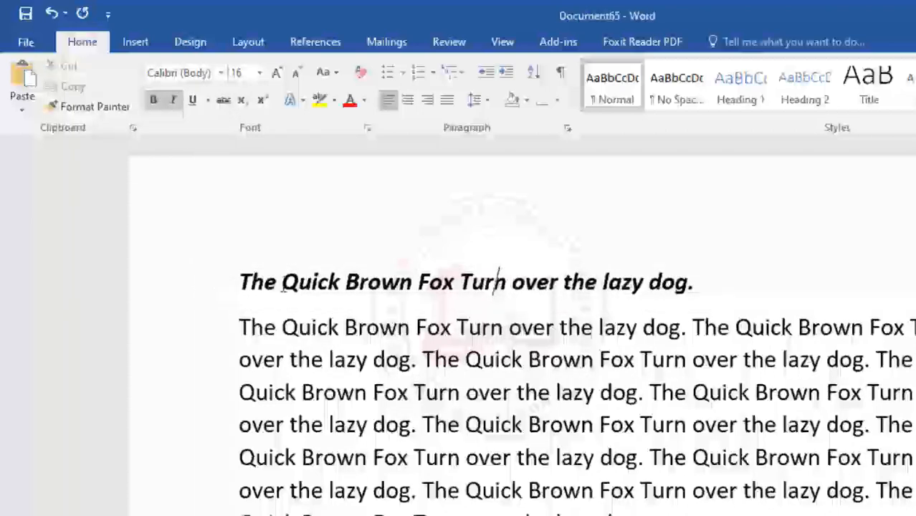
triple_click(599, 283)
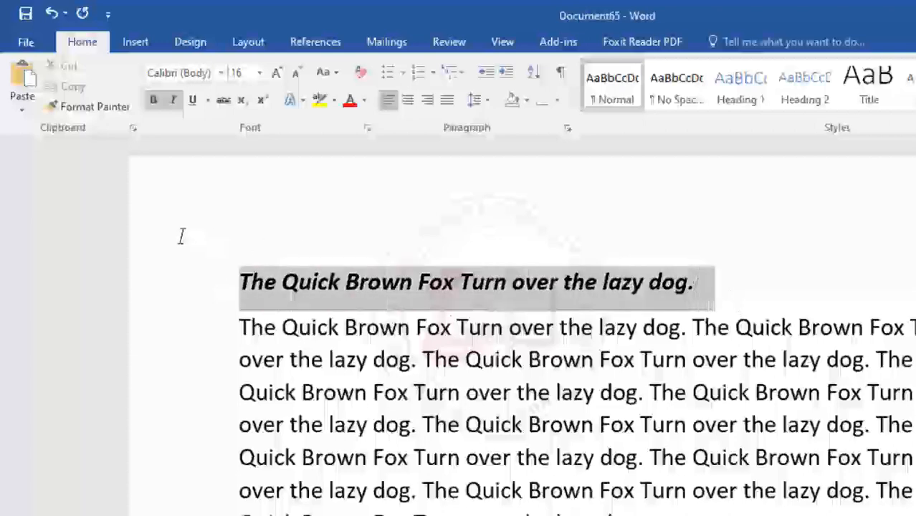
click(224, 101)
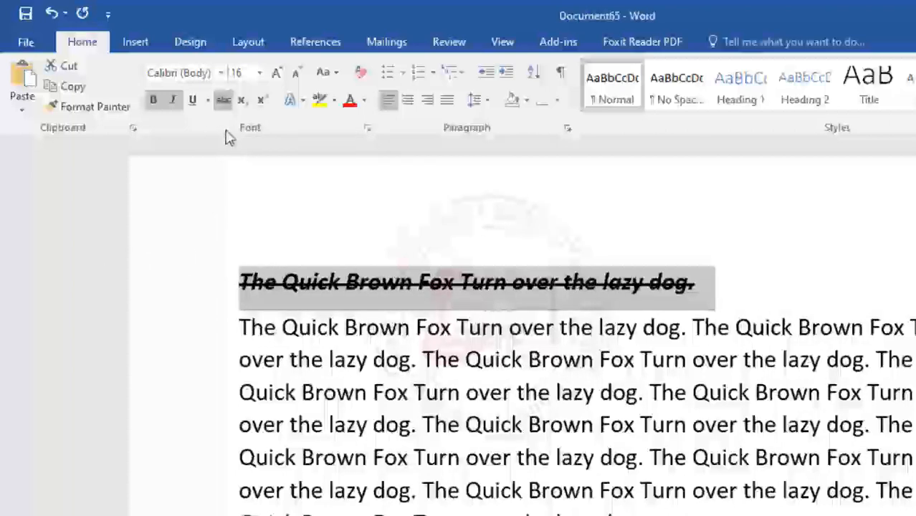
click(224, 101)
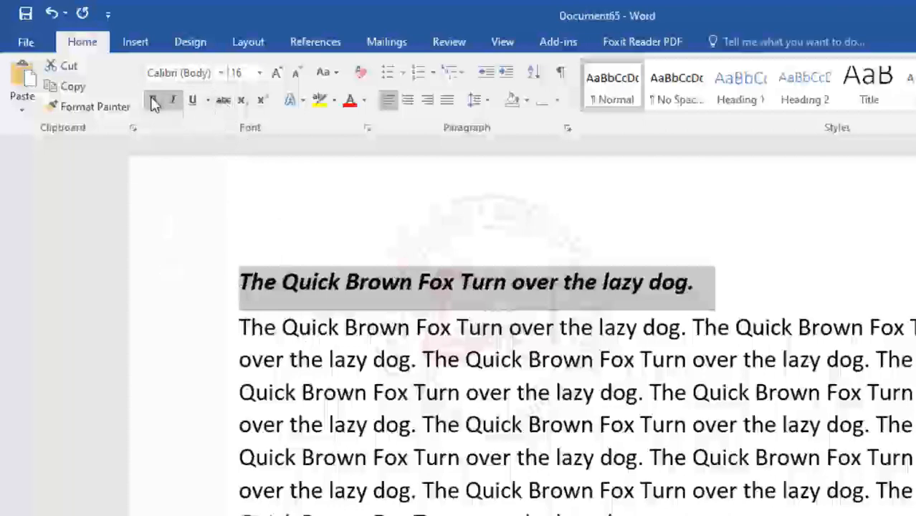
click(94, 106)
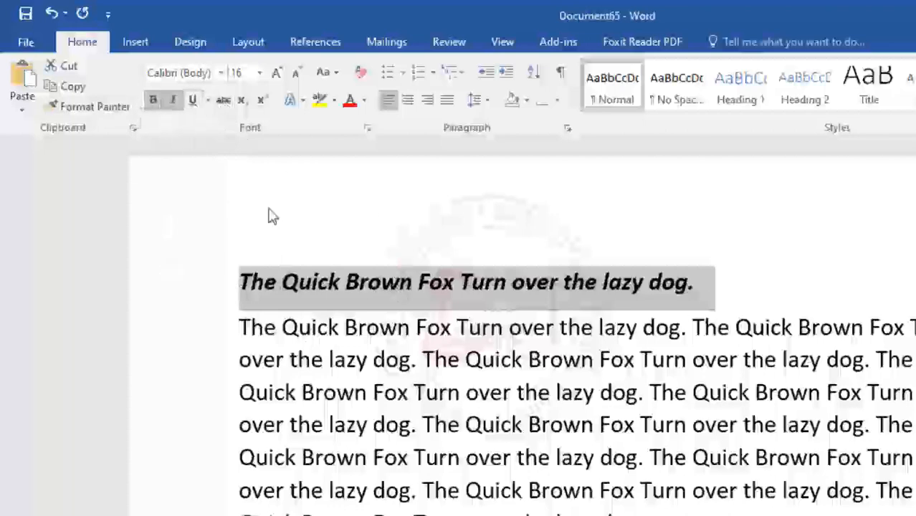
Apply the white-fill, blue-outline preset text effect to the whole first line.
click(385, 307)
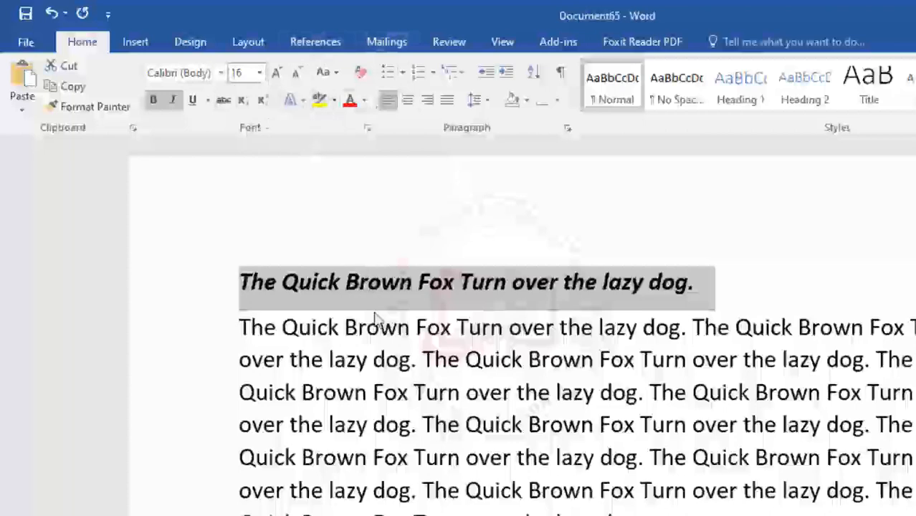
click(370, 281)
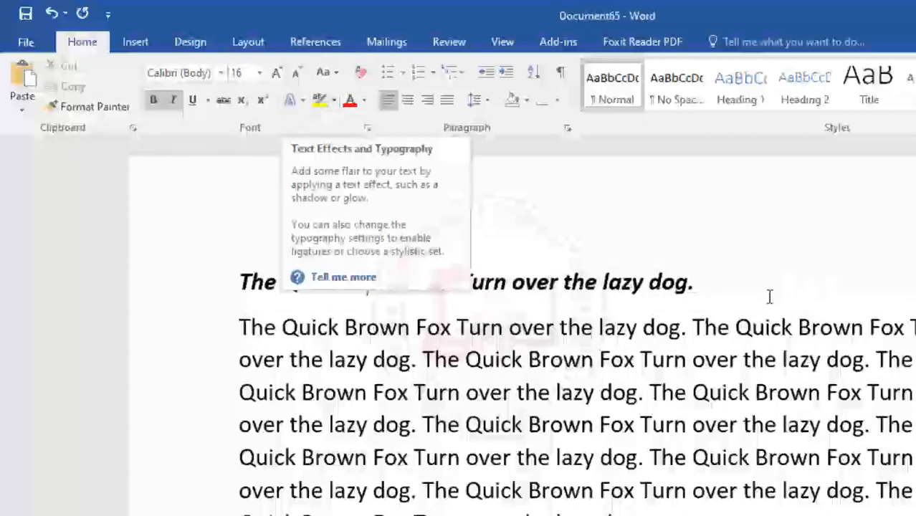
drag(713, 285, 199, 279)
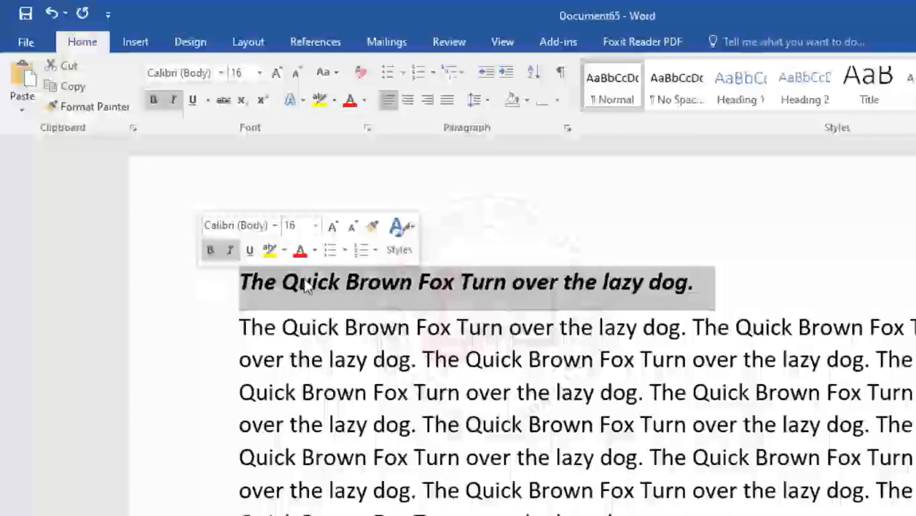
click(301, 105)
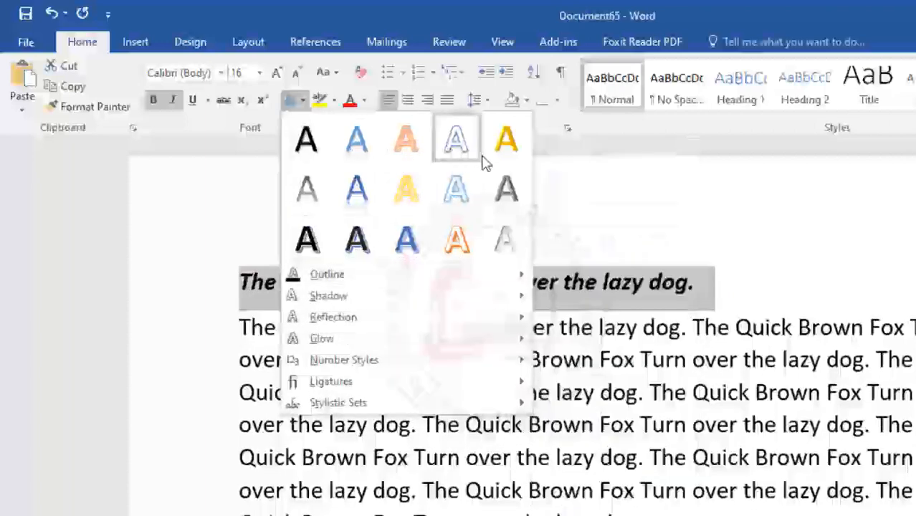
mouse_move(432, 294)
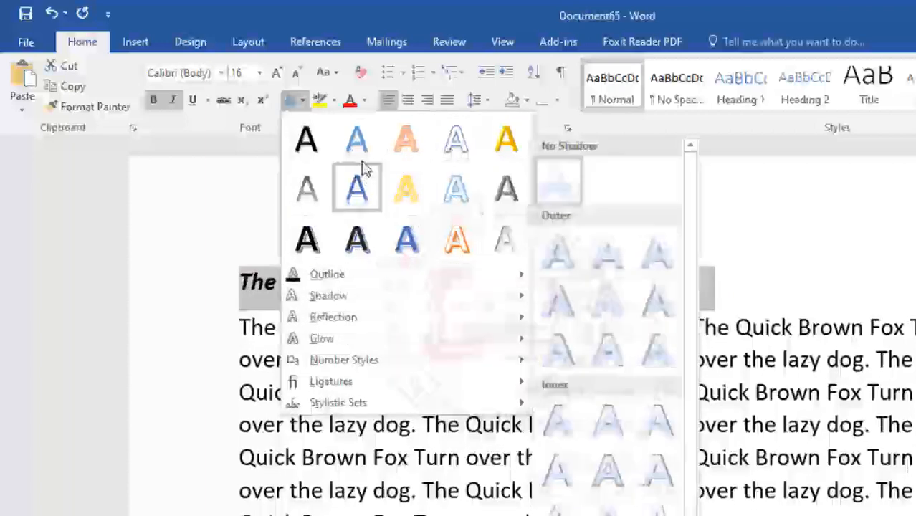
click(445, 152)
click(283, 285)
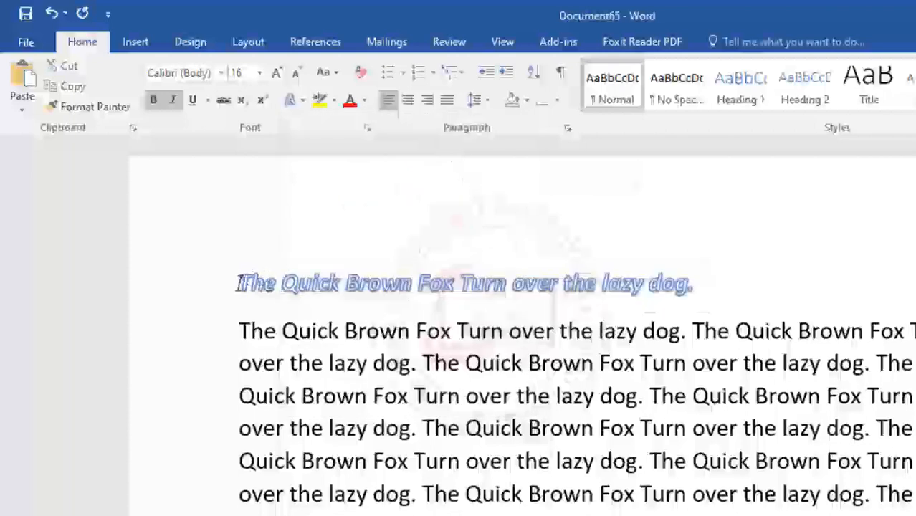
Undo the text effect applied to the first line so its plain bold italic lettering is restored.
drag(239, 283, 730, 279)
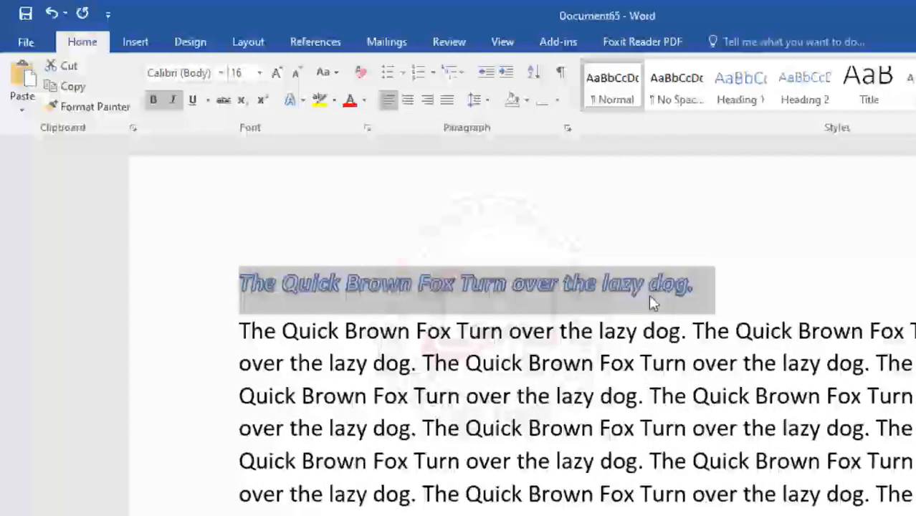
click(295, 101)
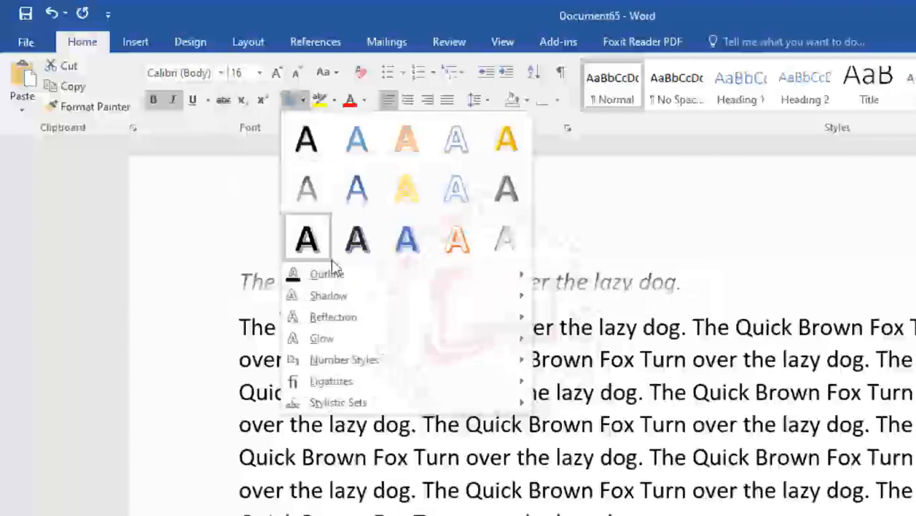
click(693, 300)
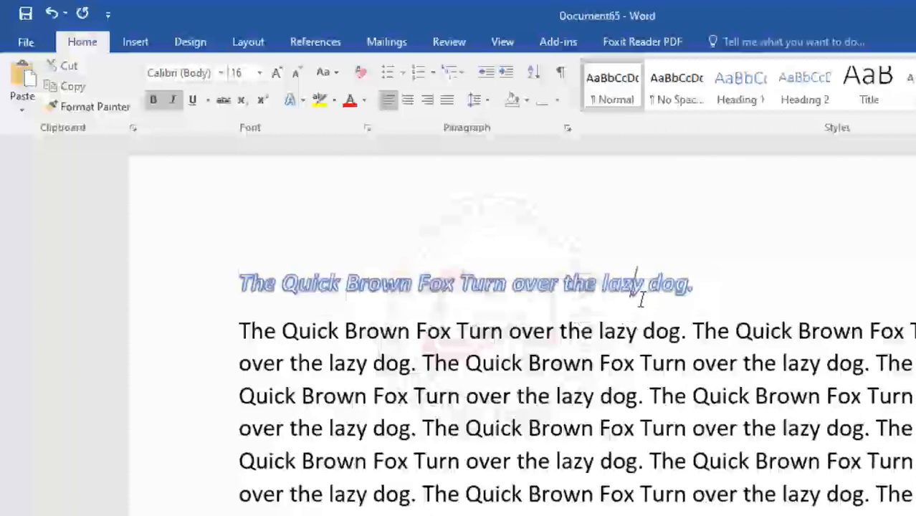
key(ctrl+z)
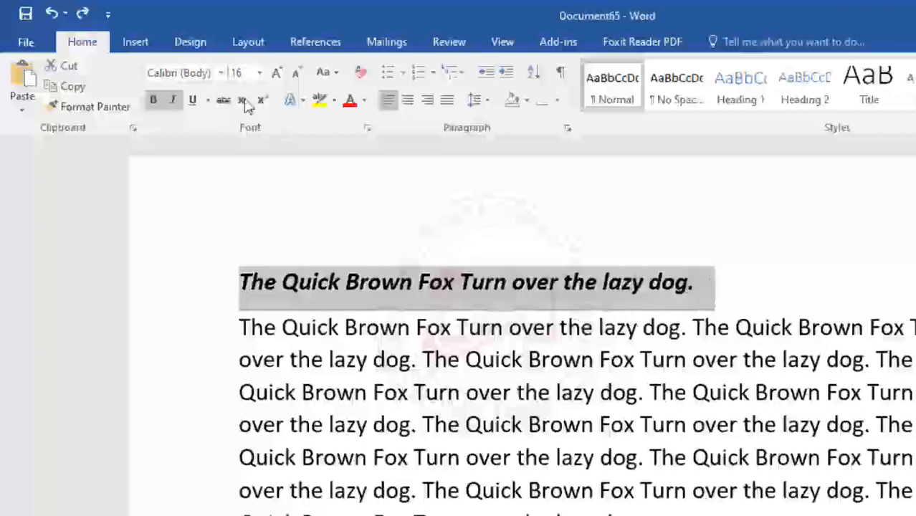
Highlight the whole first line in yellow with the Text Highlight Color.
click(335, 101)
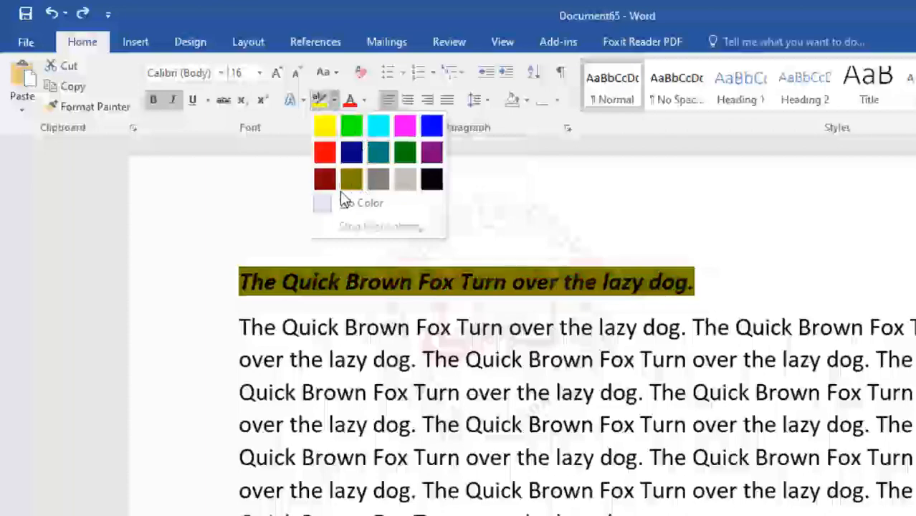
click(325, 127)
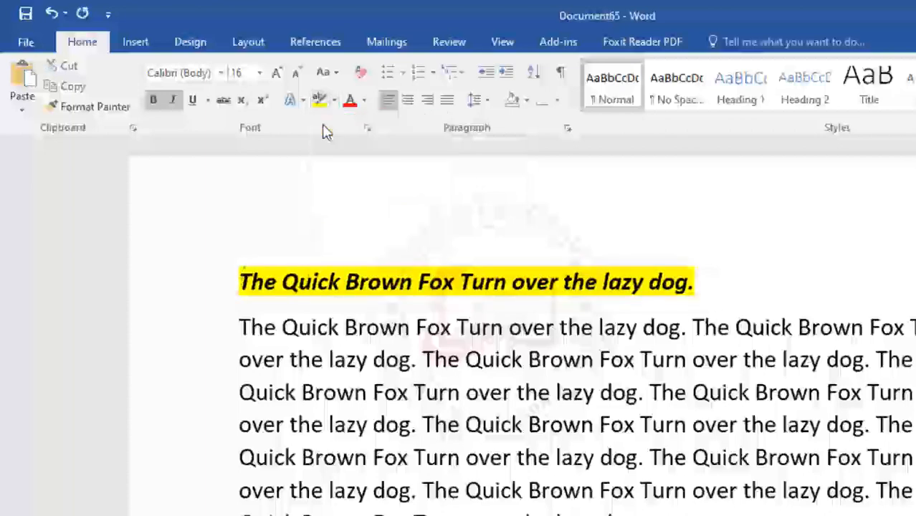
drag(640, 513, 333, 281)
click(333, 280)
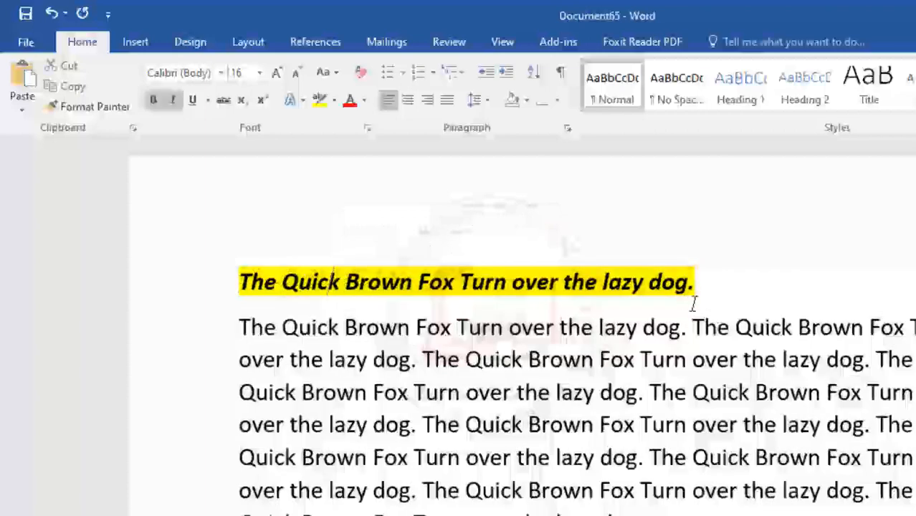
Remove the yellow highlight from the whole first line by setting its highlight to No Color.
click(335, 100)
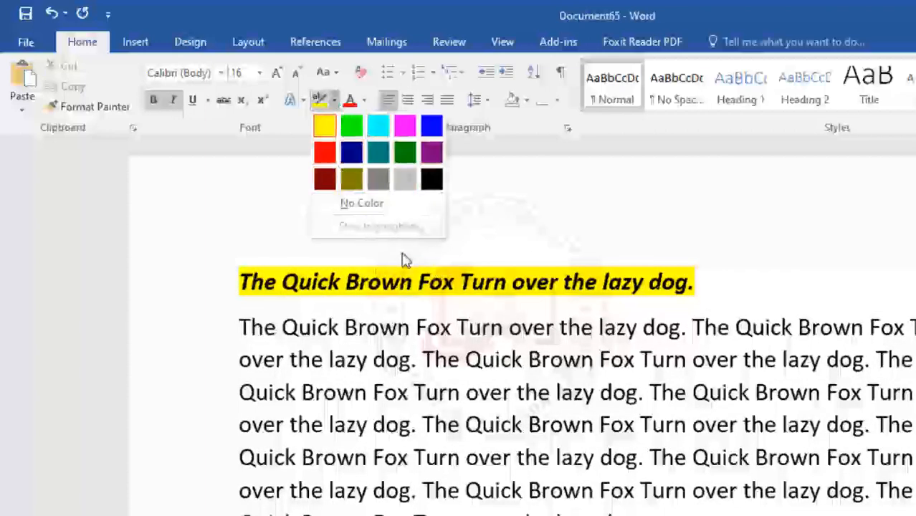
click(574, 281)
drag(715, 285, 216, 274)
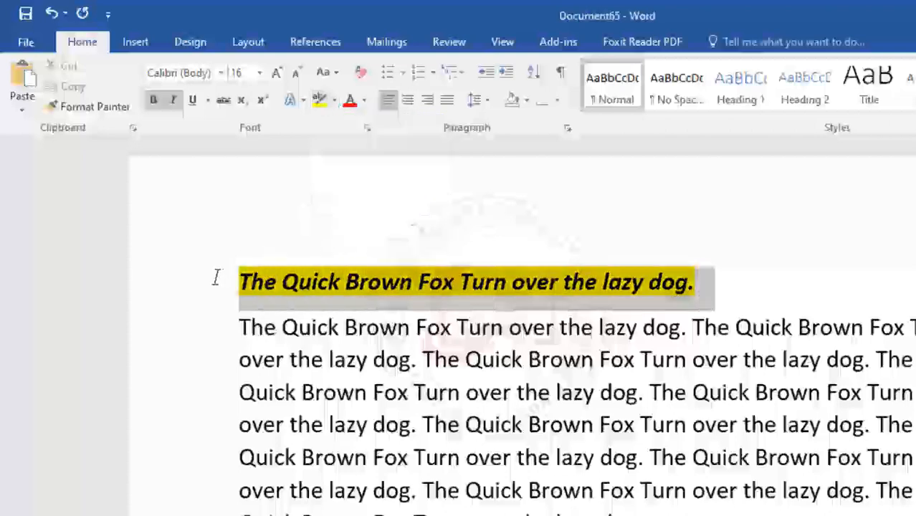
click(335, 100)
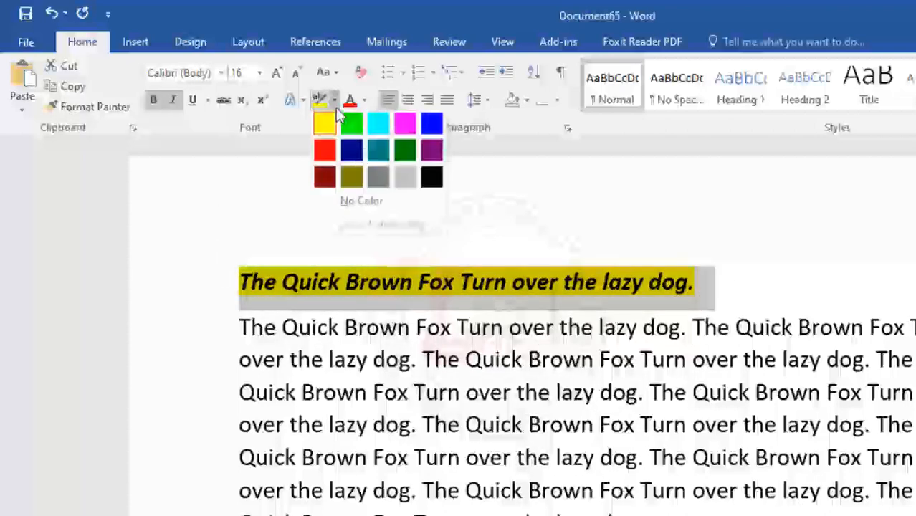
click(348, 201)
click(401, 279)
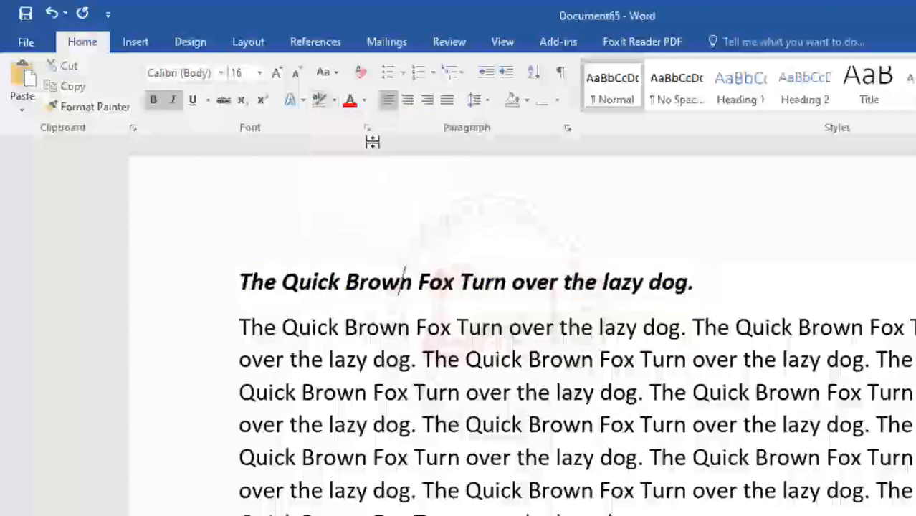
Change the font color of the whole first line to standard red.
click(365, 100)
click(703, 285)
drag(703, 285, 236, 283)
click(365, 102)
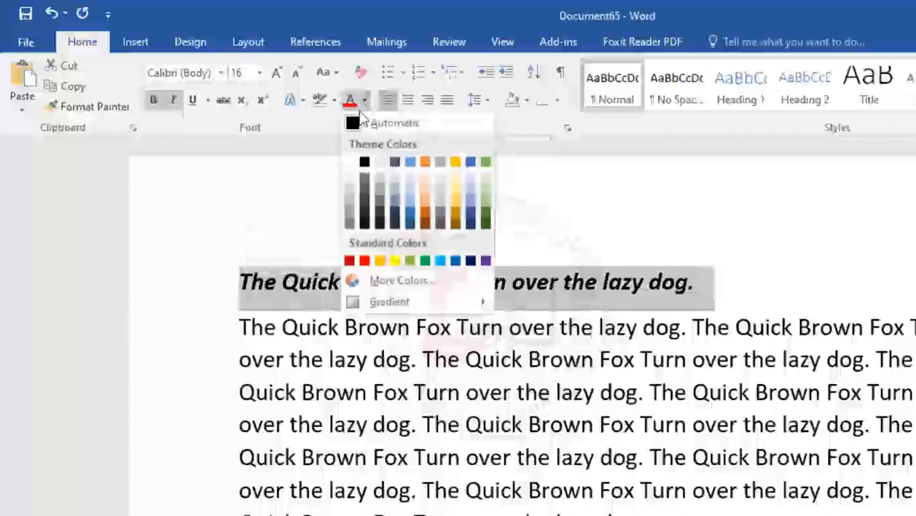
click(364, 261)
click(681, 283)
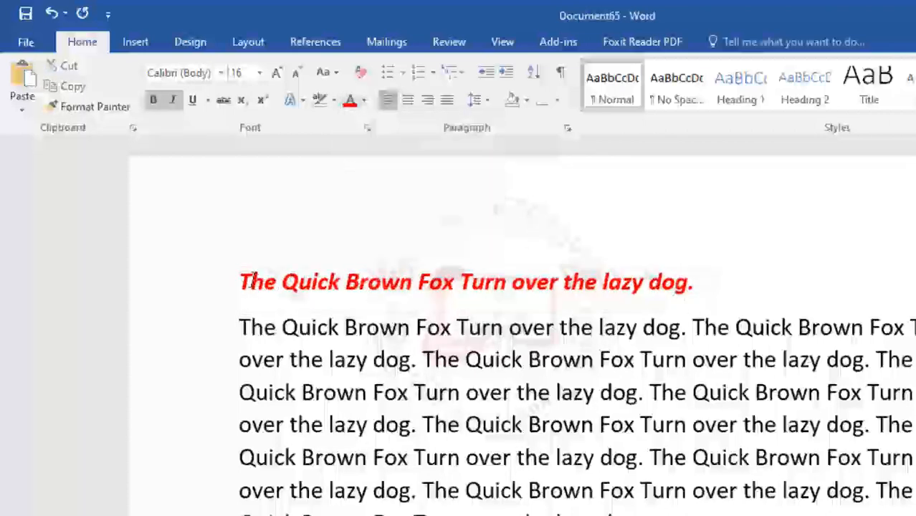
Reset the first line's font color to Automatic and remove its bold and italic formatting.
drag(237, 282, 729, 303)
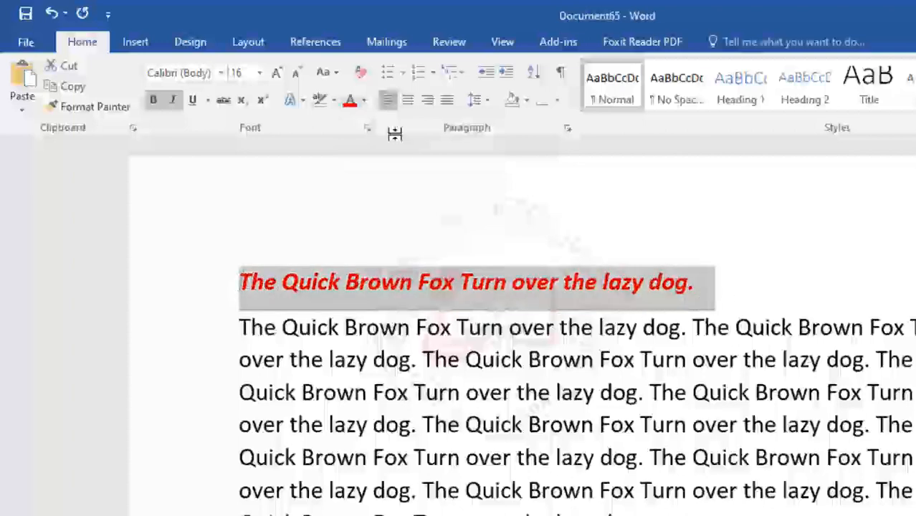
click(366, 102)
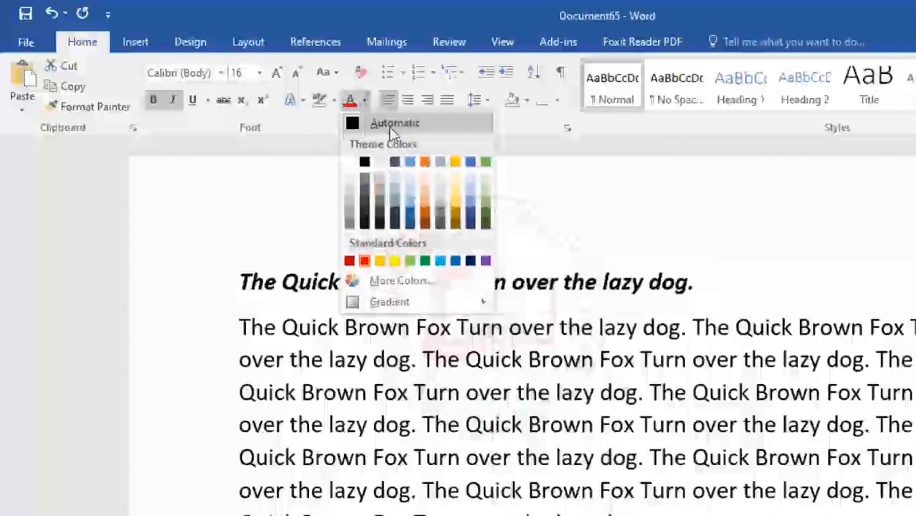
click(395, 125)
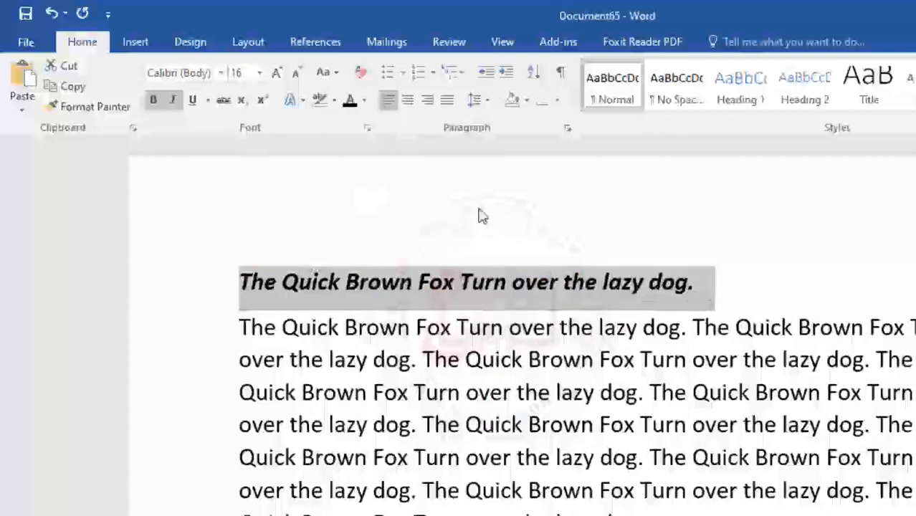
click(154, 100)
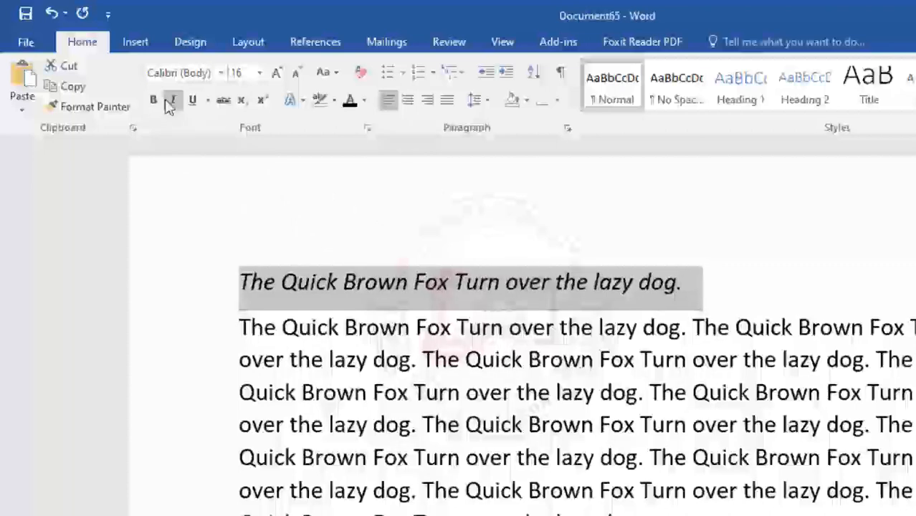
click(173, 100)
Delete the first letter of the second paragraph and join that paragraph onto the end of the first line.
click(545, 327)
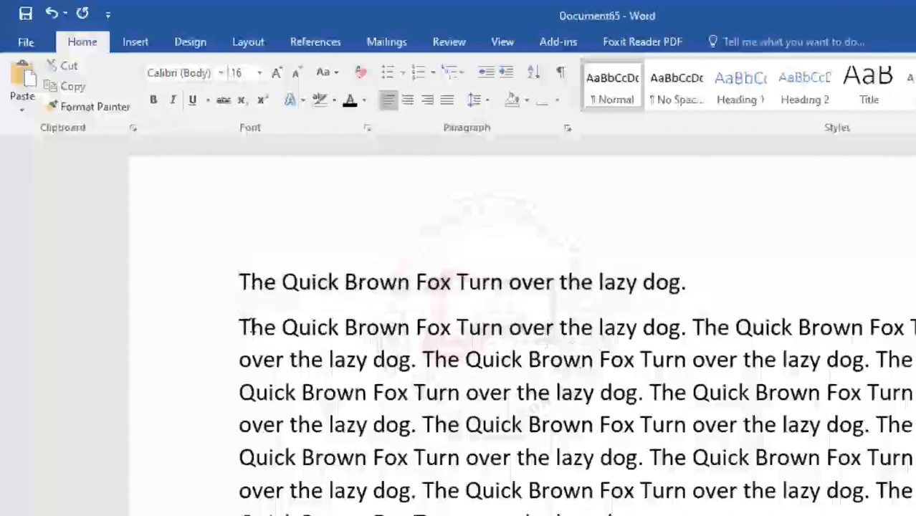
key(Delete)
key(BackSpace)
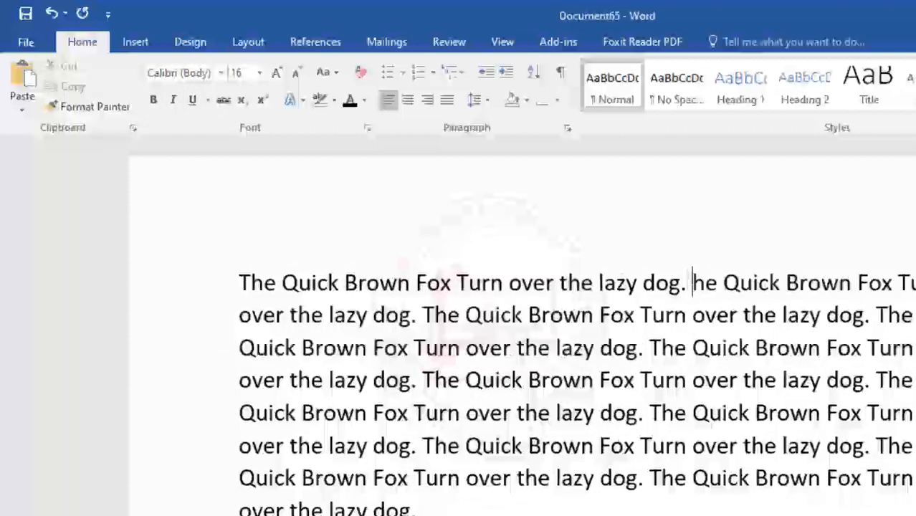
Try the Sentence case option of Change Case on the entire document text.
click(338, 74)
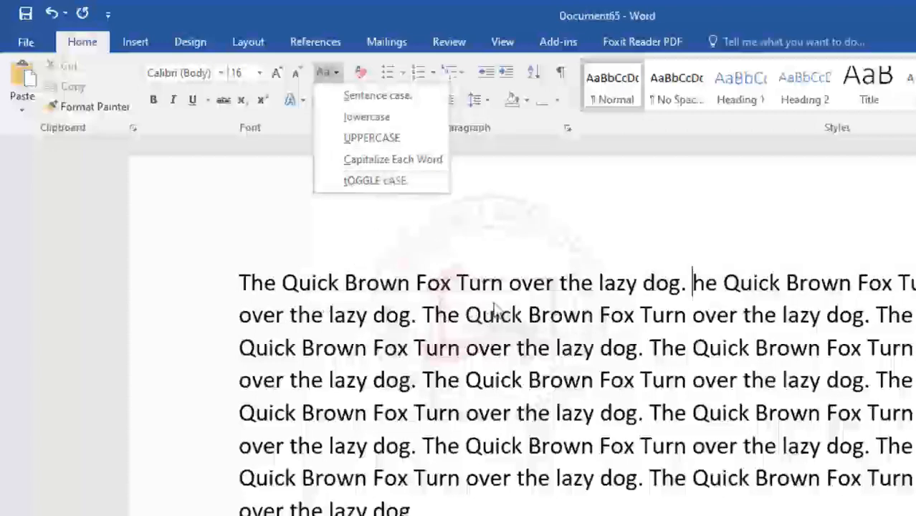
click(466, 412)
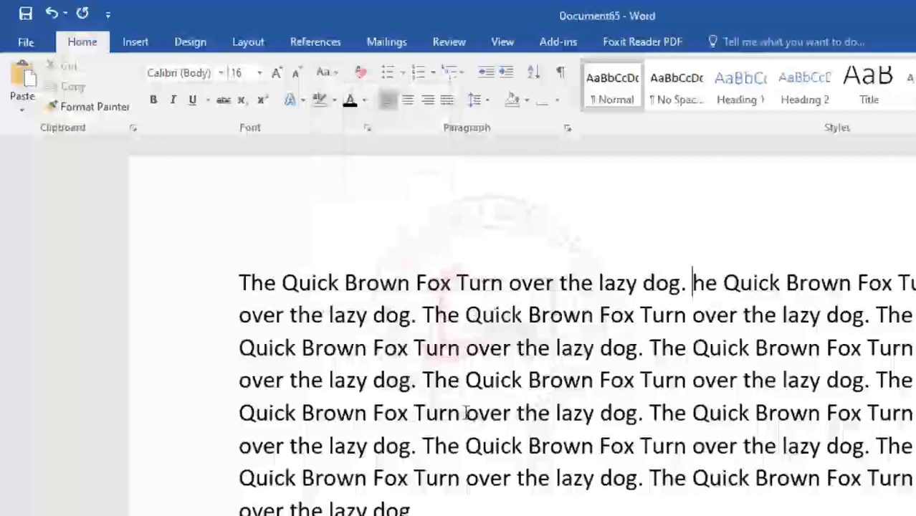
click(252, 283)
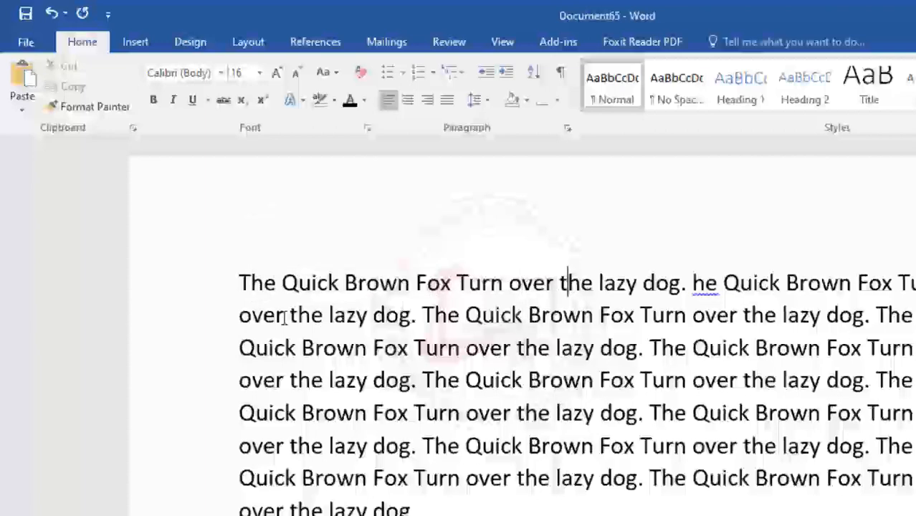
click(238, 279)
key(ctrl+a)
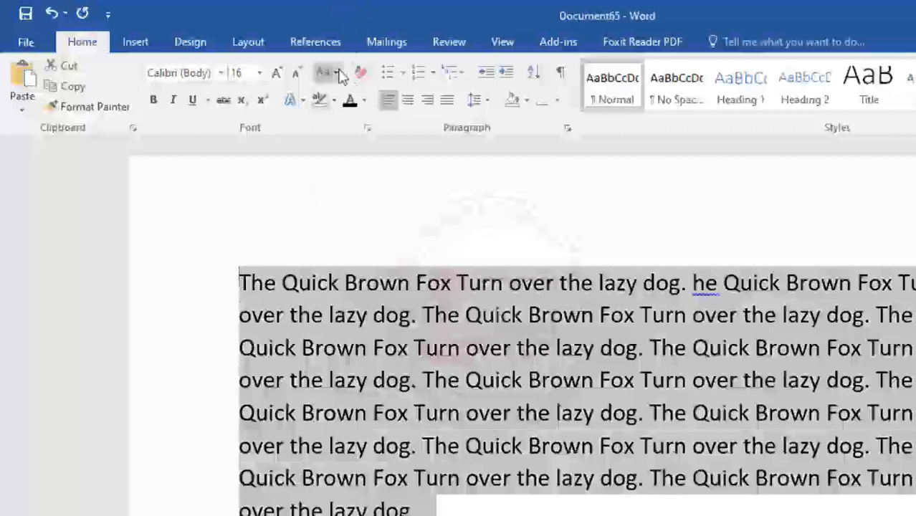
click(337, 73)
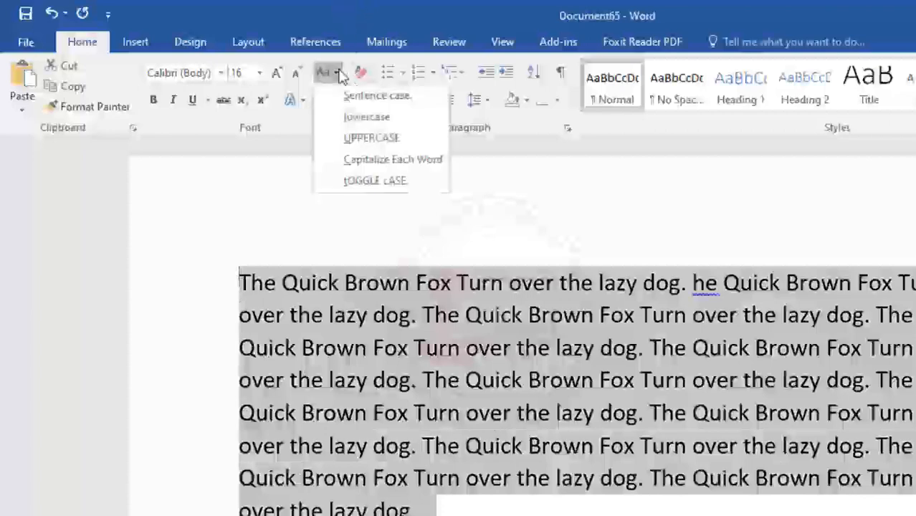
click(364, 94)
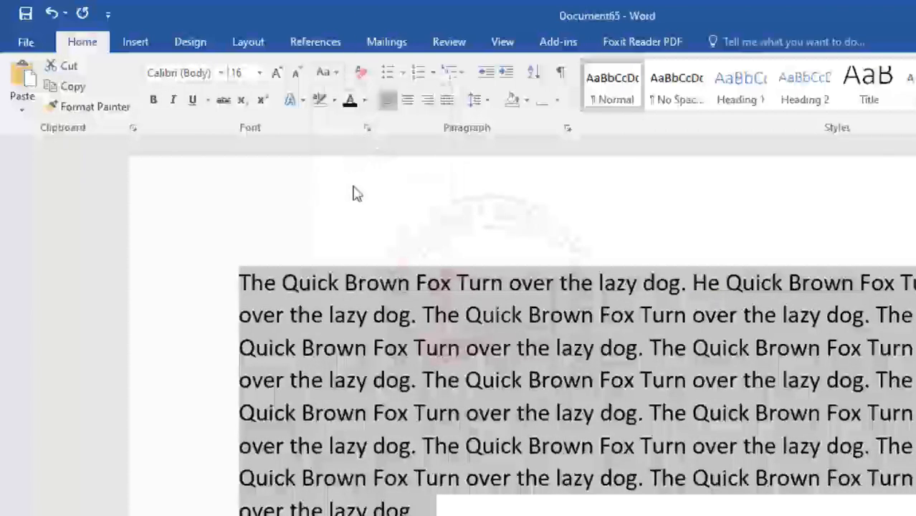
click(328, 73)
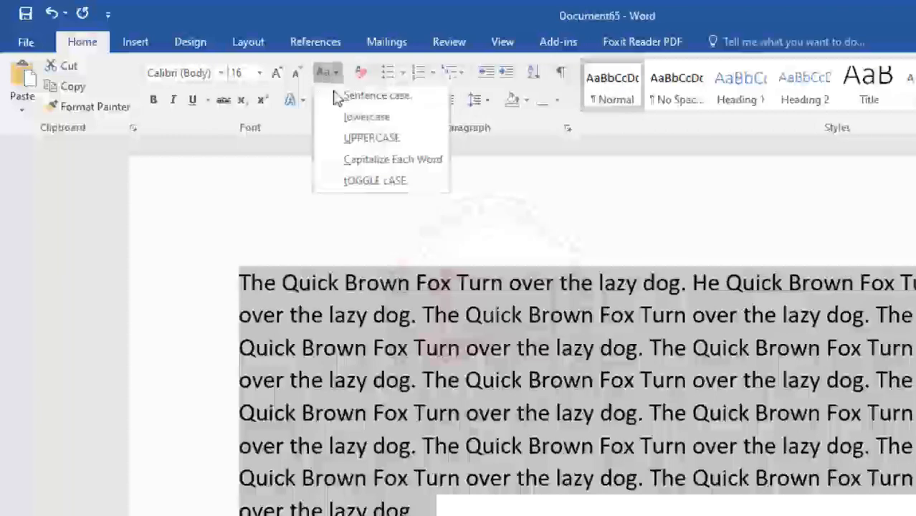
click(341, 99)
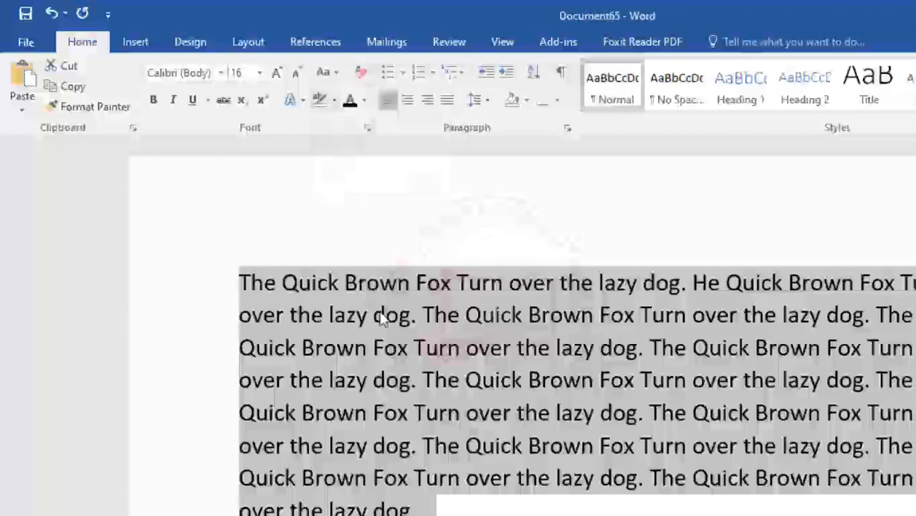
click(299, 284)
drag(295, 290, 286, 287)
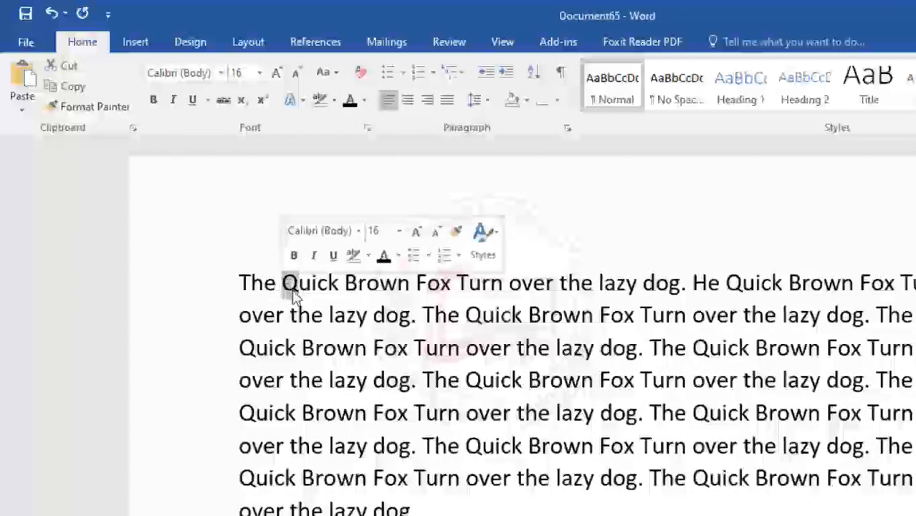
click(292, 291)
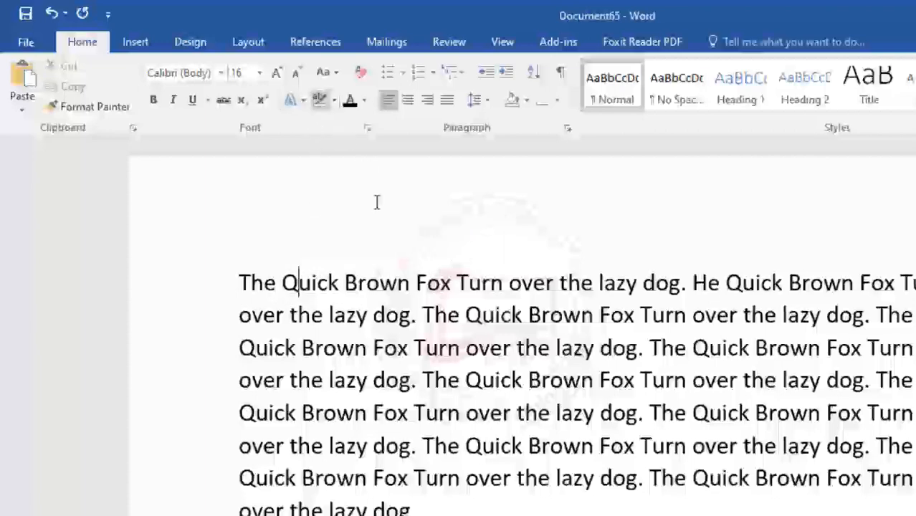
Convert the entire paragraph to lowercase with Change Case.
drag(242, 281, 434, 511)
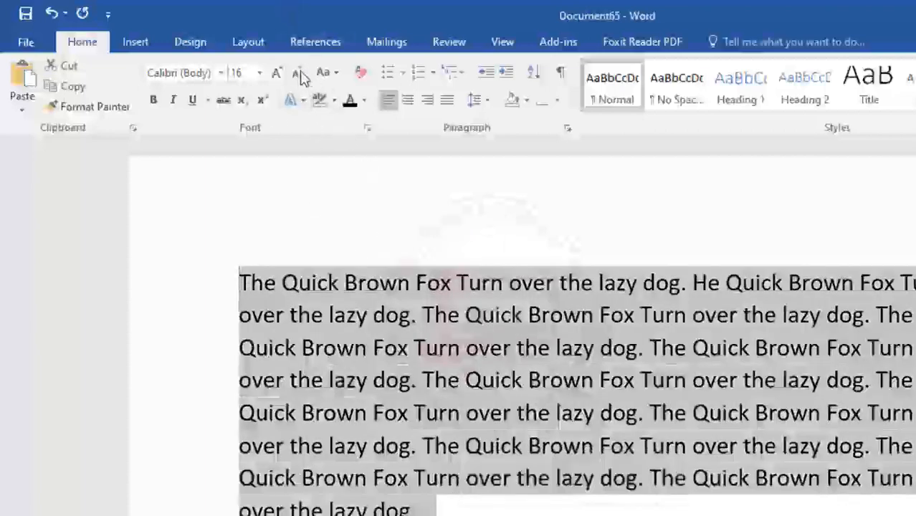
click(326, 73)
click(351, 118)
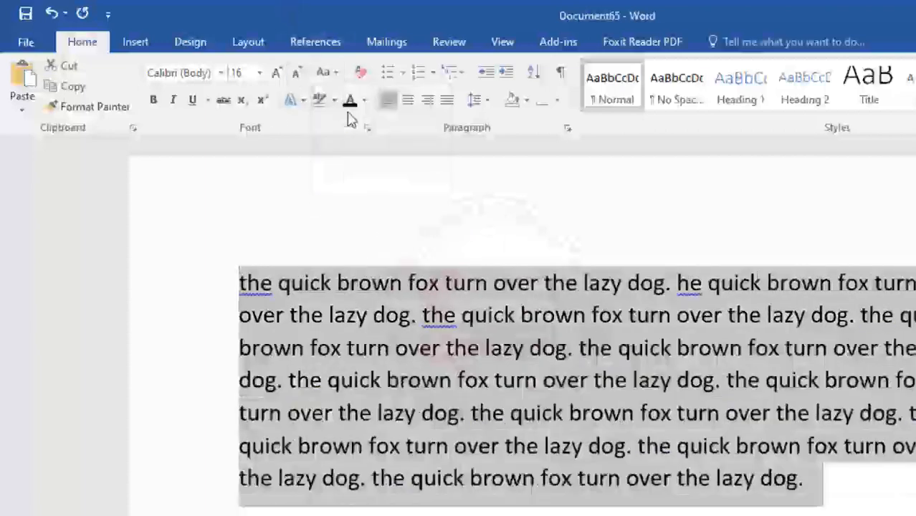
click(478, 380)
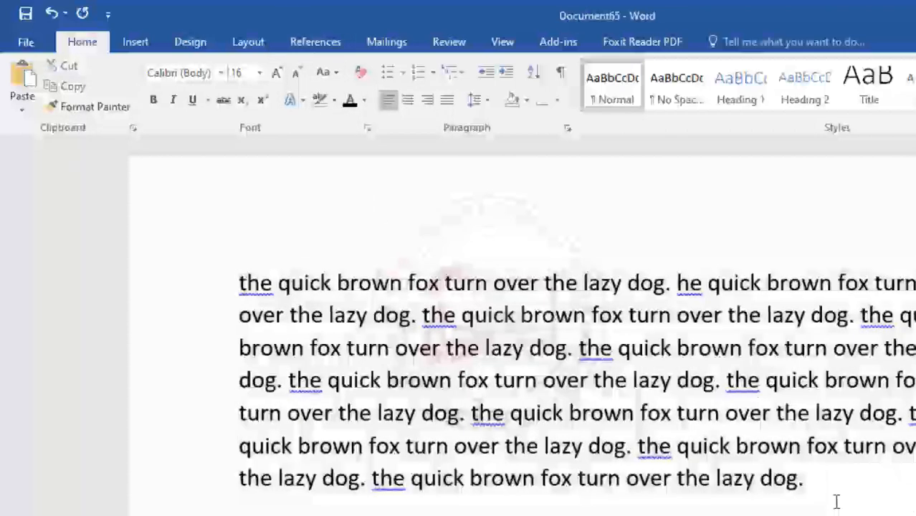
Apply Sentence case to the entire lowercase paragraph so each sentence starts with a capital letter.
drag(815, 480, 233, 222)
click(327, 72)
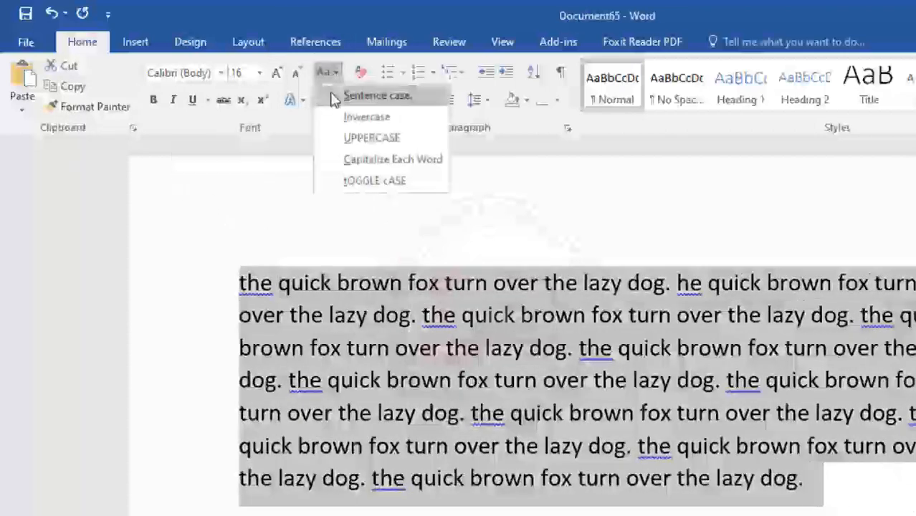
click(332, 98)
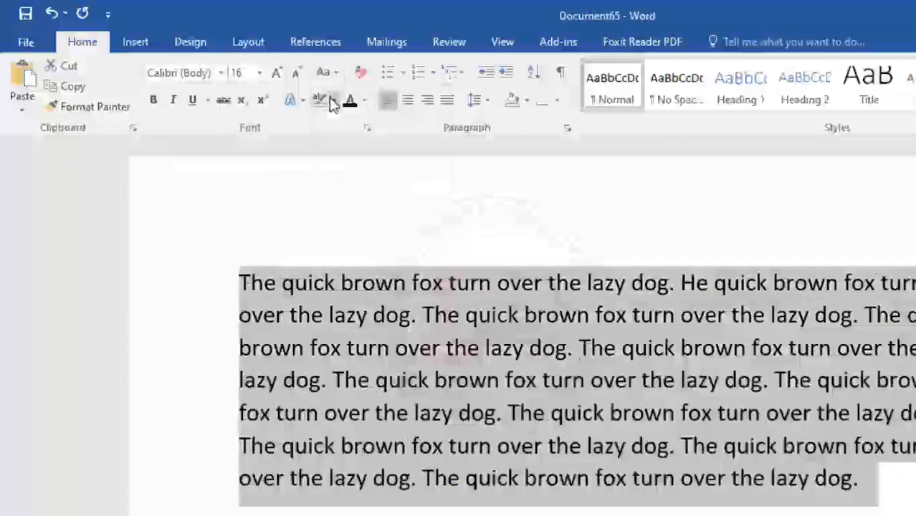
click(252, 290)
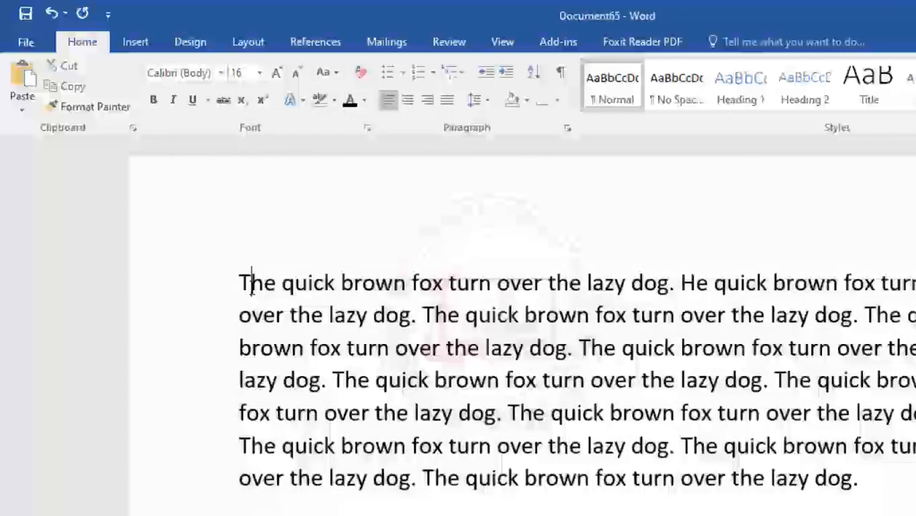
Apply Capitalize Each Word from Change Case to the entire paragraph.
click(676, 294)
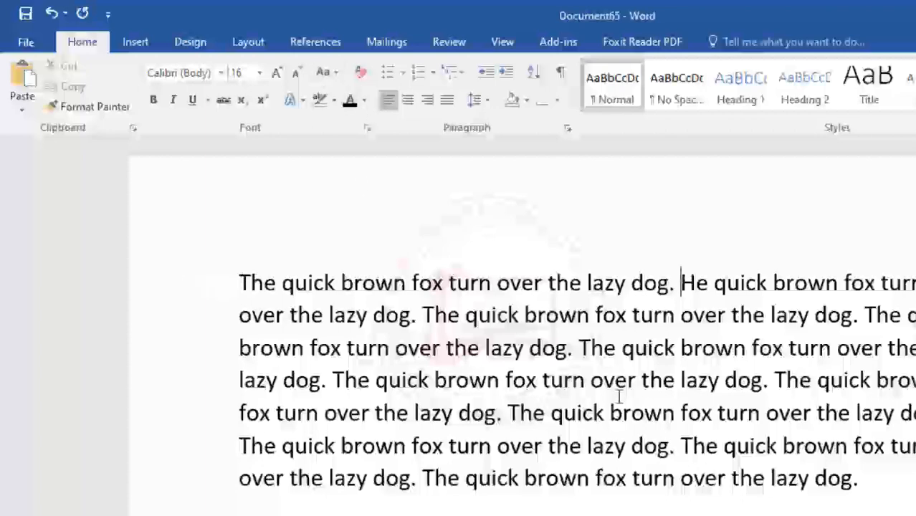
key(ctrl+a)
click(327, 71)
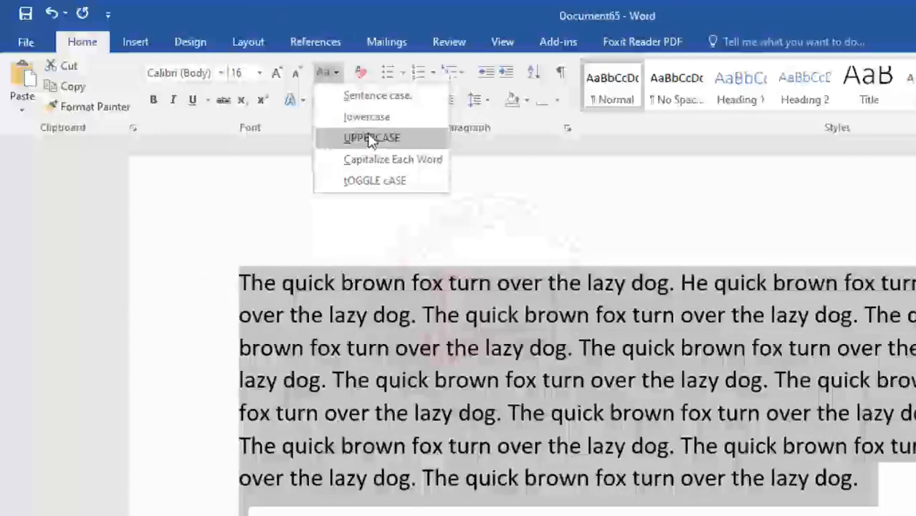
click(374, 165)
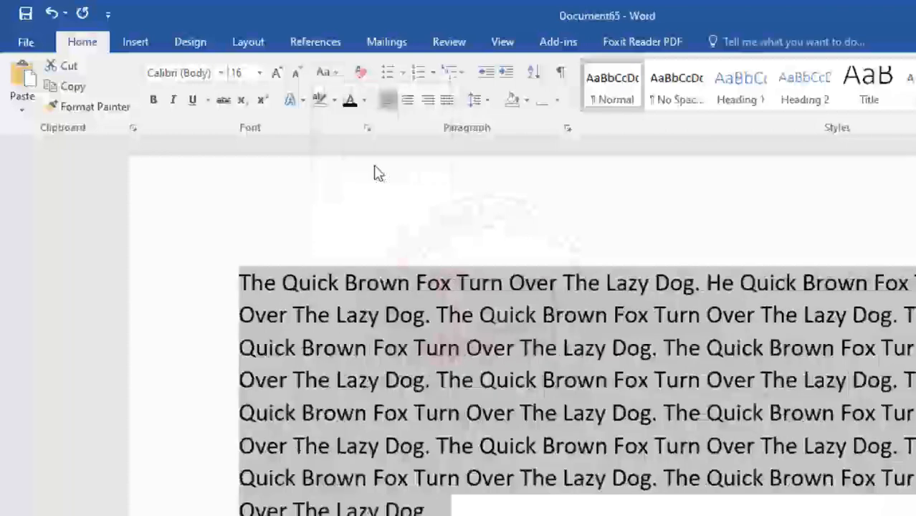
click(287, 285)
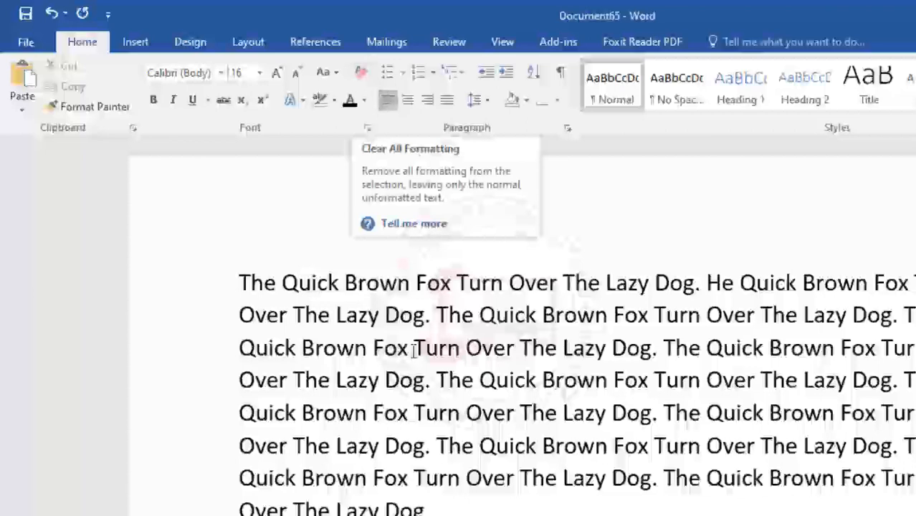
Bold the passage from "Dog." in the fourth line to "The" in the fifth, and italicize "The Quick Brown Fox Turn" in the second line.
drag(418, 386, 685, 414)
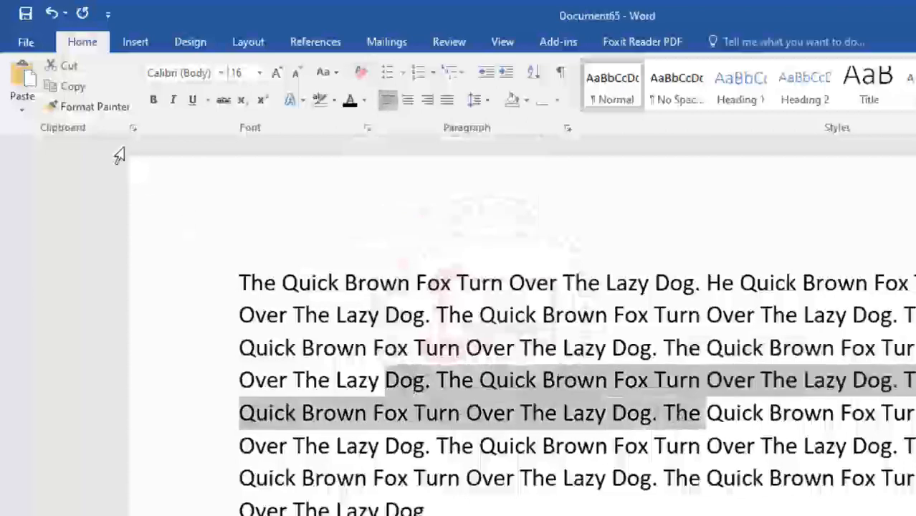
click(152, 100)
drag(437, 315, 703, 324)
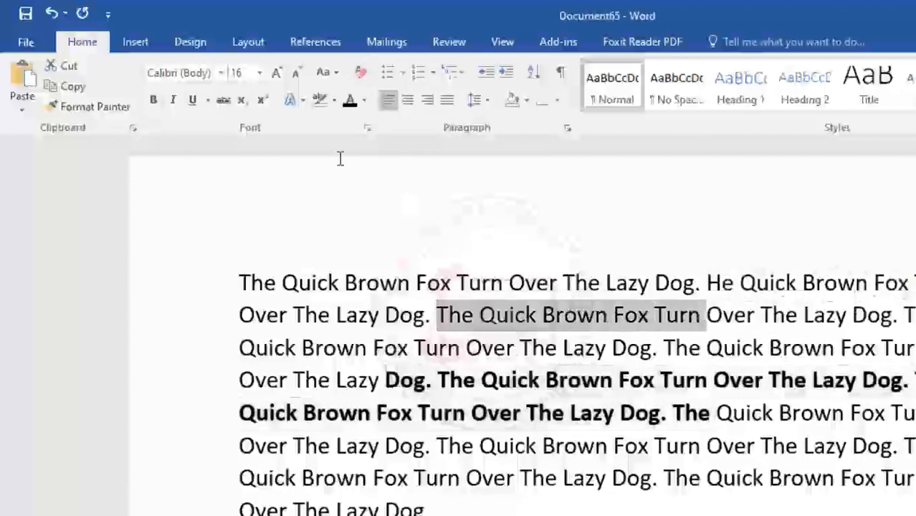
click(173, 100)
Underline the passage from "Dog." in the sixth line to "Lazy Dog." in the seventh line.
drag(403, 459, 659, 478)
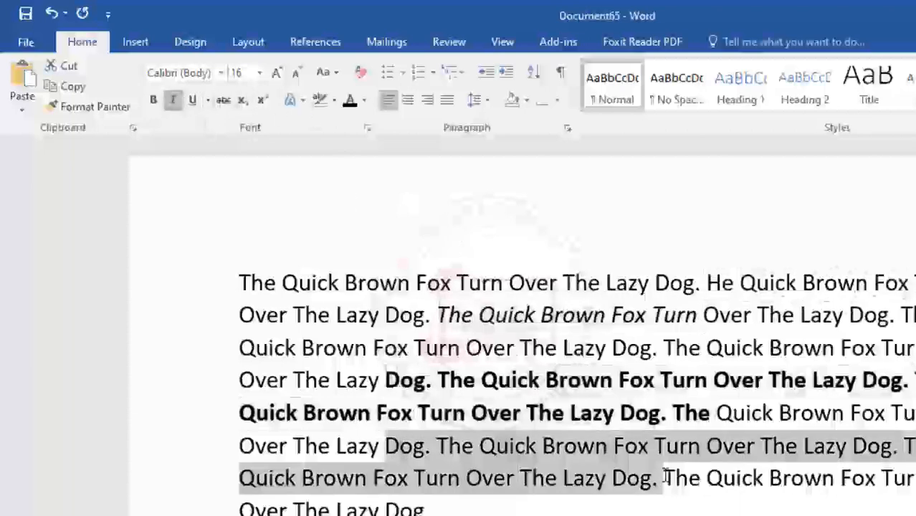
click(192, 100)
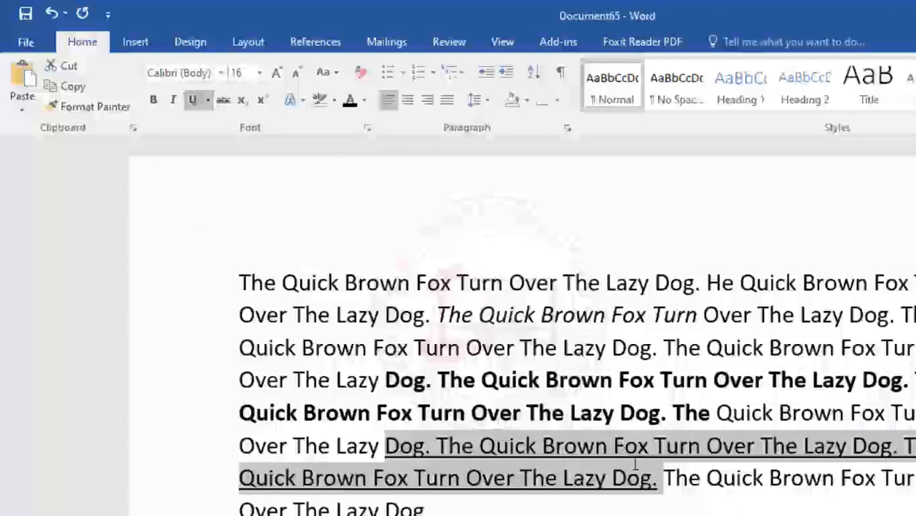
click(613, 446)
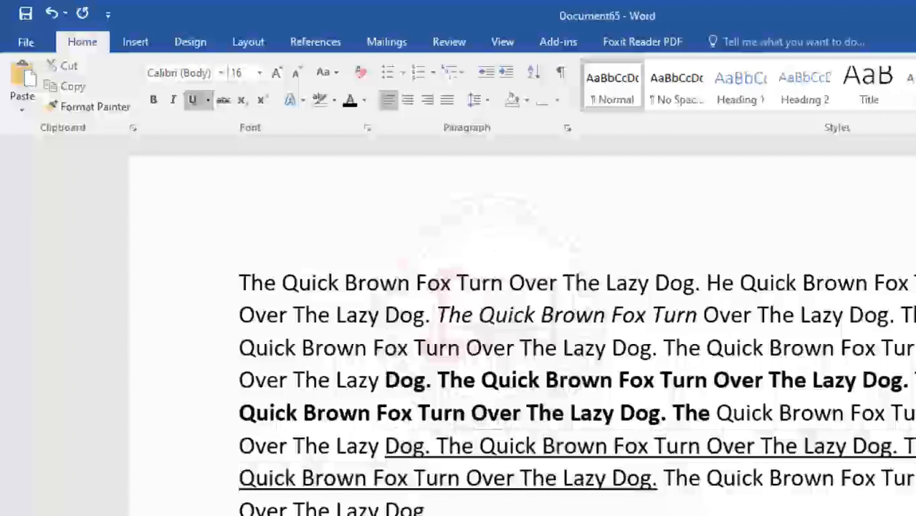
Clear all formatting from the entire paragraph, and undo it together with the underline, italic and bold changes.
drag(433, 511, 252, 282)
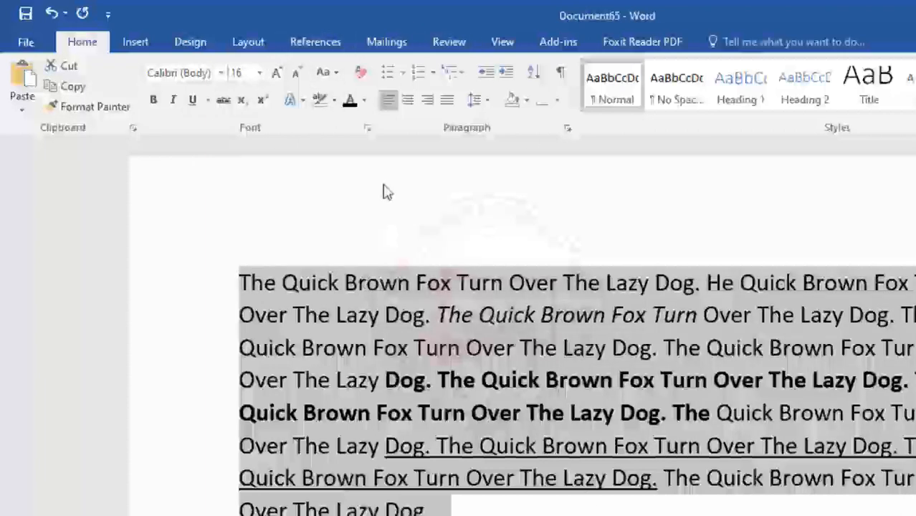
click(362, 73)
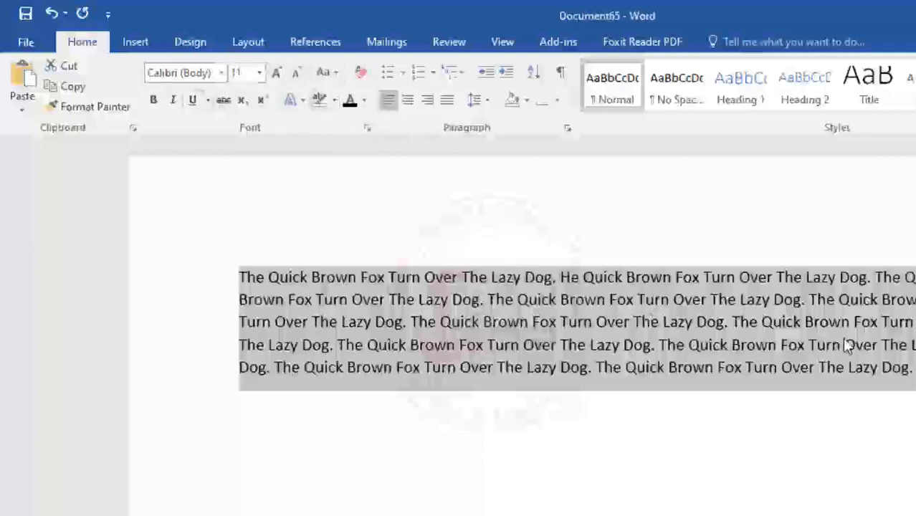
key(ctrl+z)
key(ctrl+z)
key(ctrl+z)
key(ctrl+z)
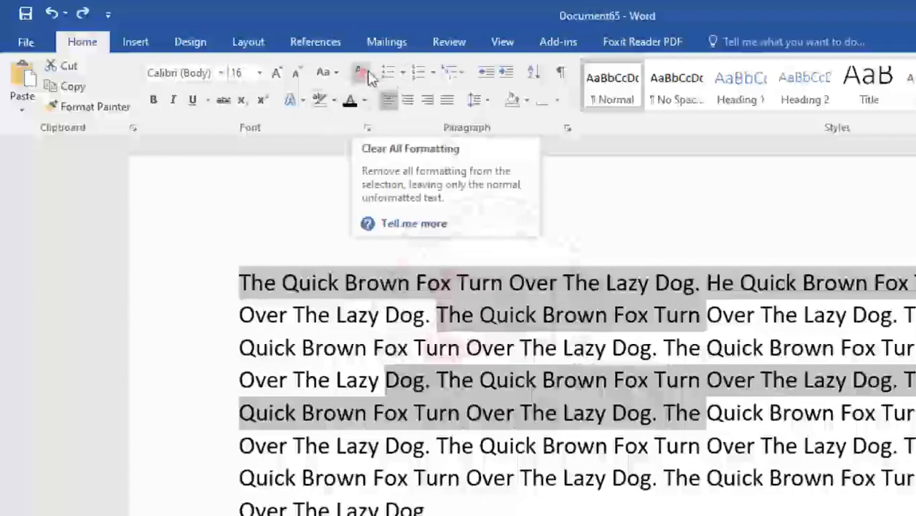
click(435, 509)
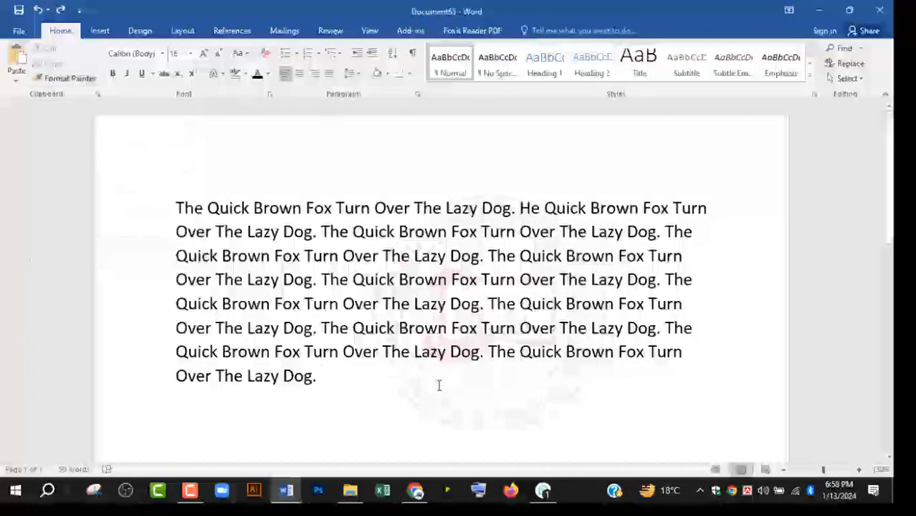
Cut the paragraph's last two lines, starting at "Quick Brown Fox Turn", and paste them further down the page.
drag(321, 374, 176, 353)
key(ctrl+c)
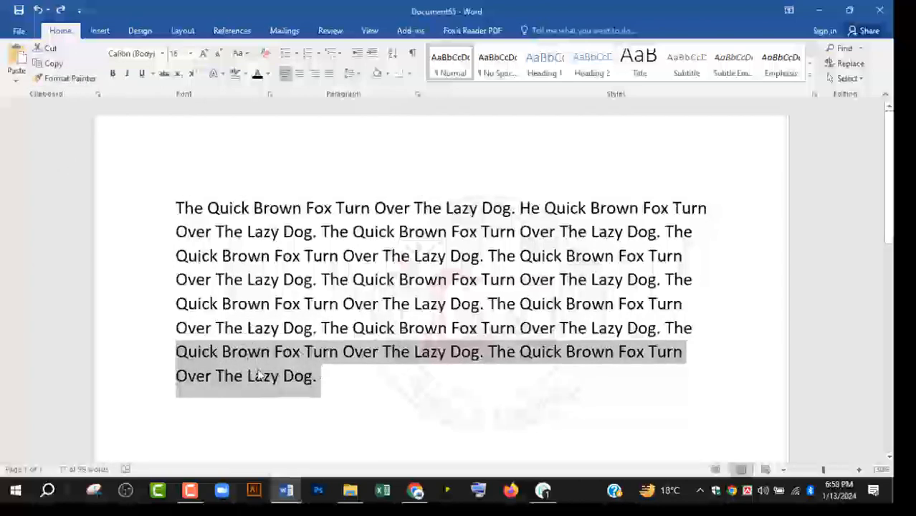
scroll(400, 341, down, 3)
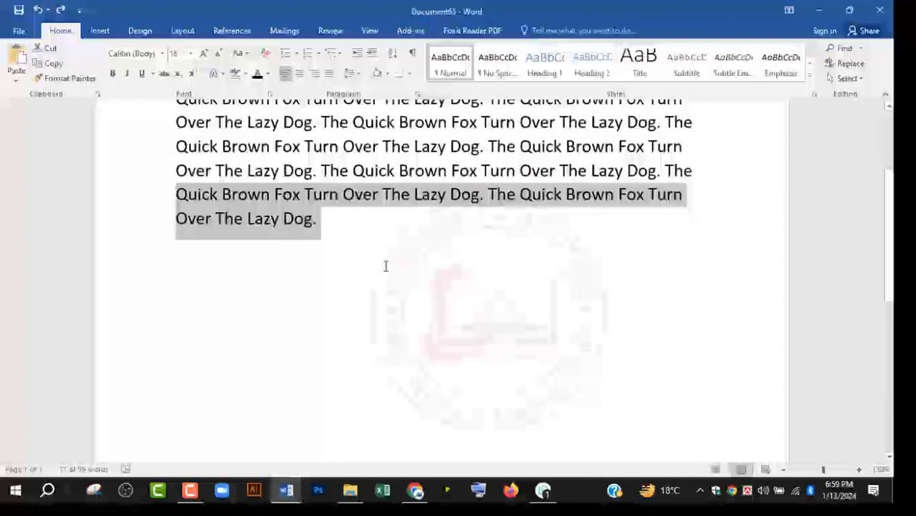
click(47, 50)
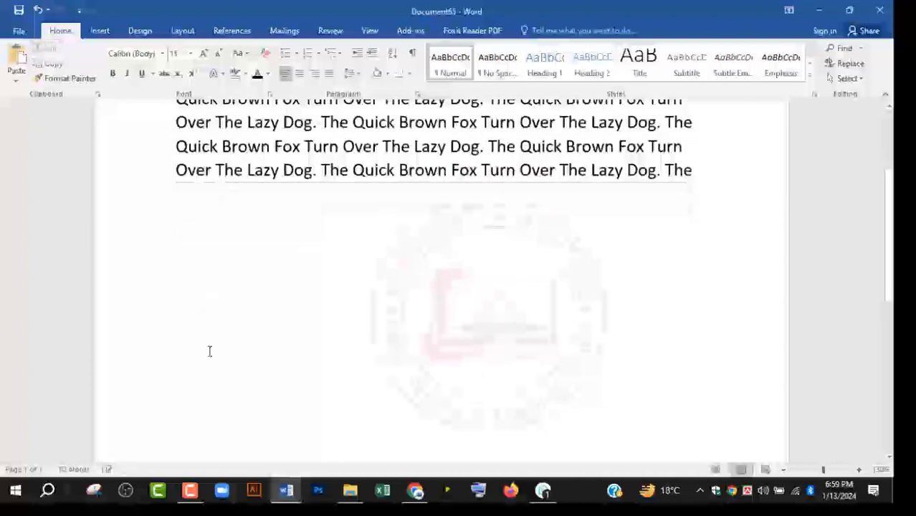
scroll(177, 301, down, 3)
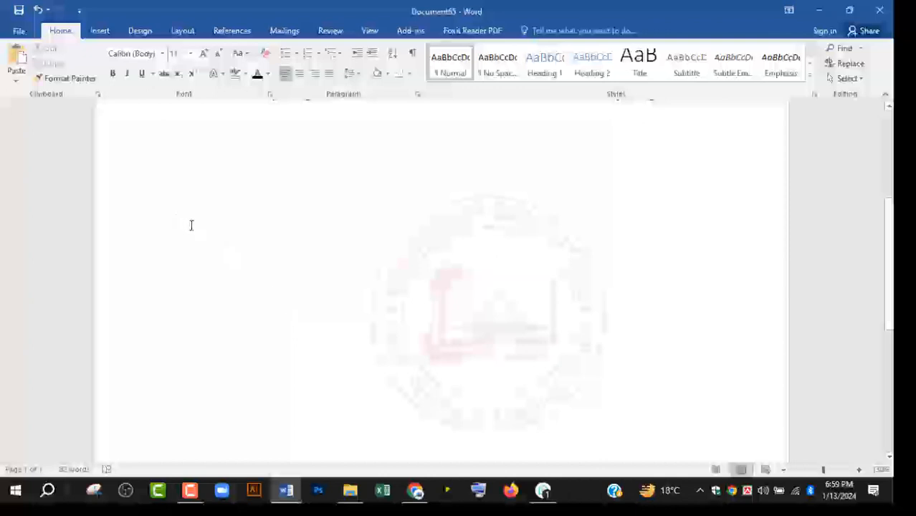
click(16, 61)
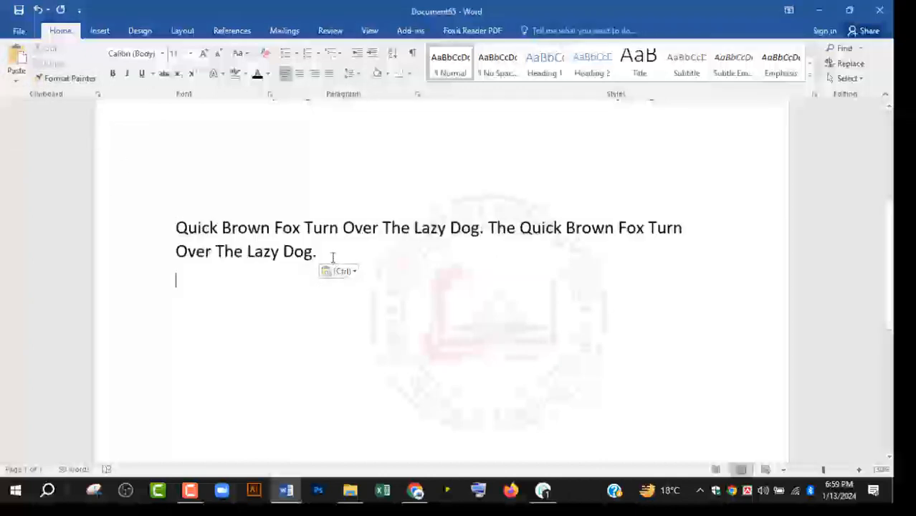
drag(333, 258, 166, 215)
scroll(321, 260, up, 3)
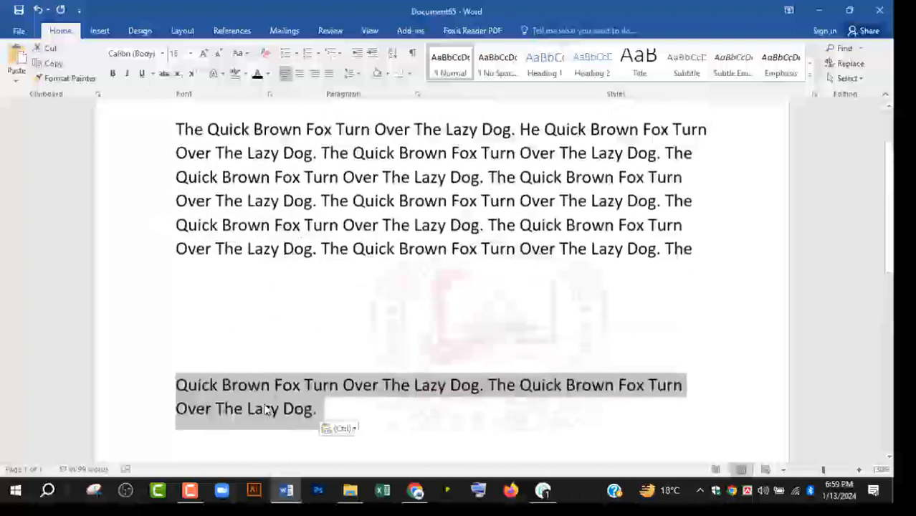
scroll(207, 311, down, 2)
click(320, 294)
drag(319, 293, 182, 248)
click(330, 288)
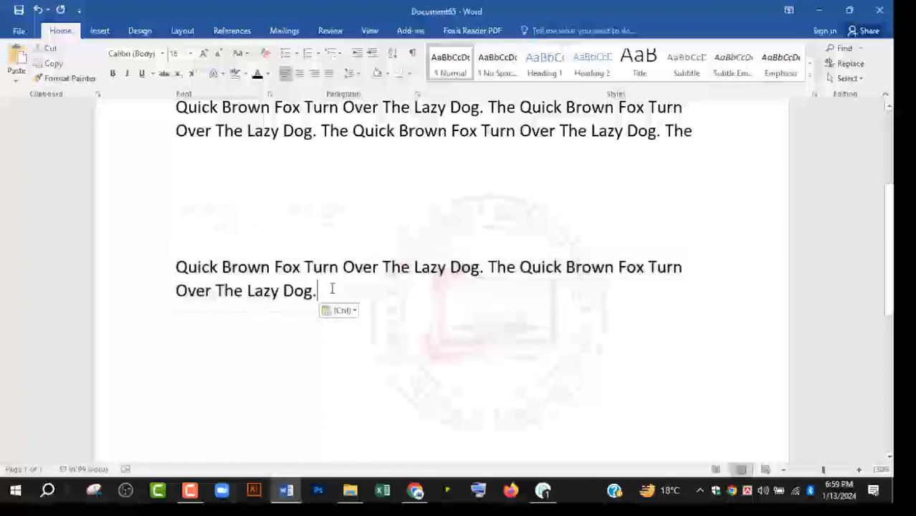
Copy the moved two-line passage and paste the duplicate below it, leaving a blank line between them.
drag(320, 291, 188, 263)
key(ctrl+c)
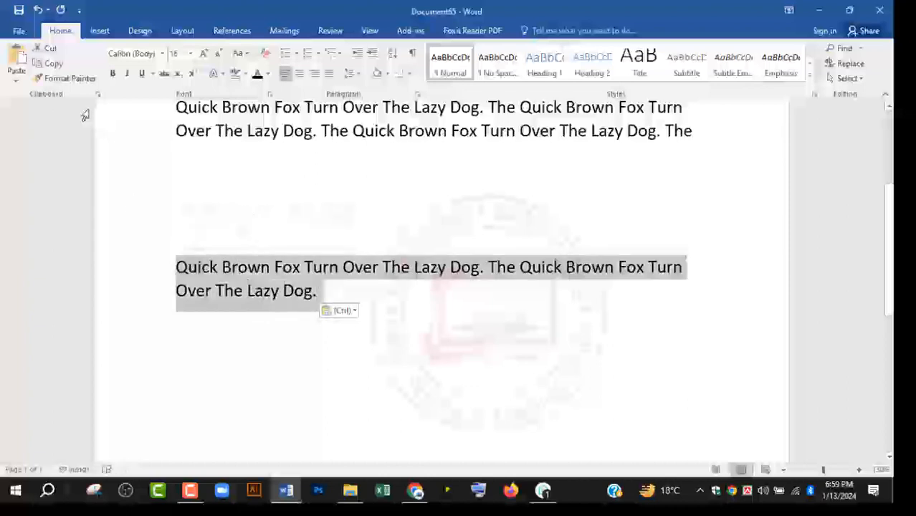
click(52, 63)
click(386, 292)
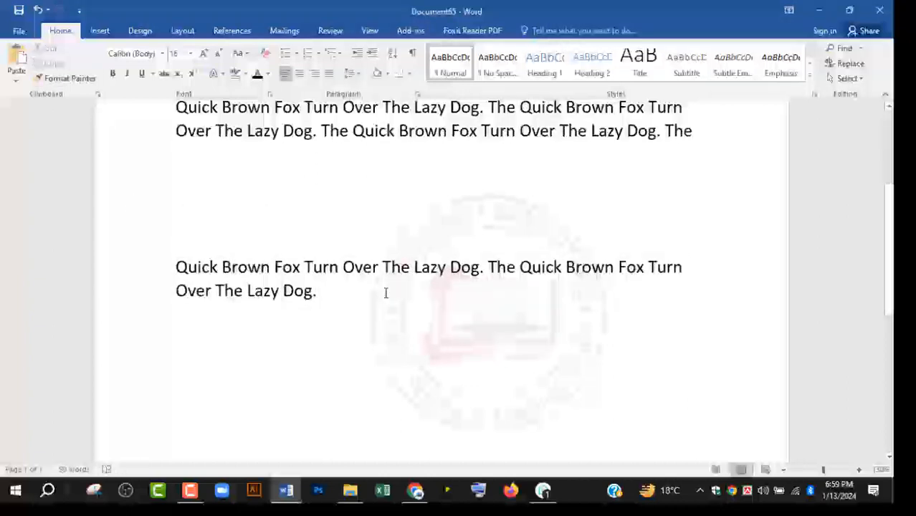
key(Return)
key(Return)
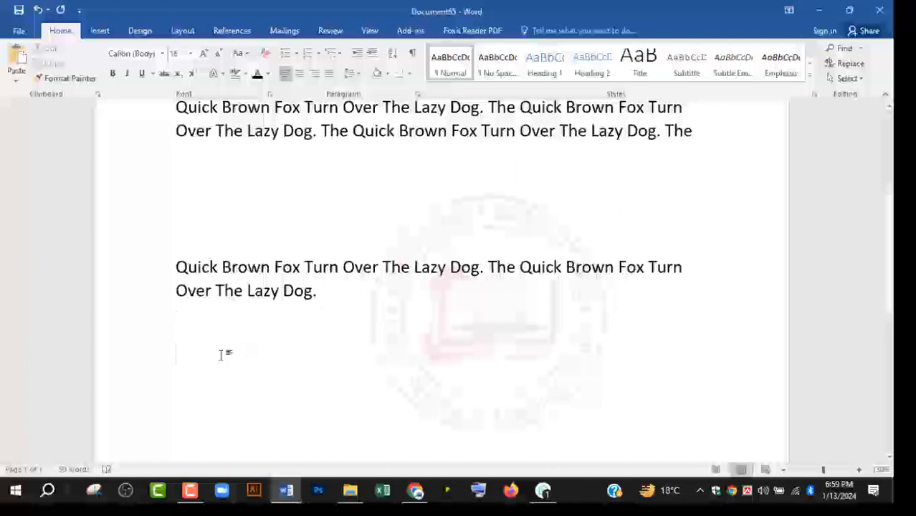
click(16, 59)
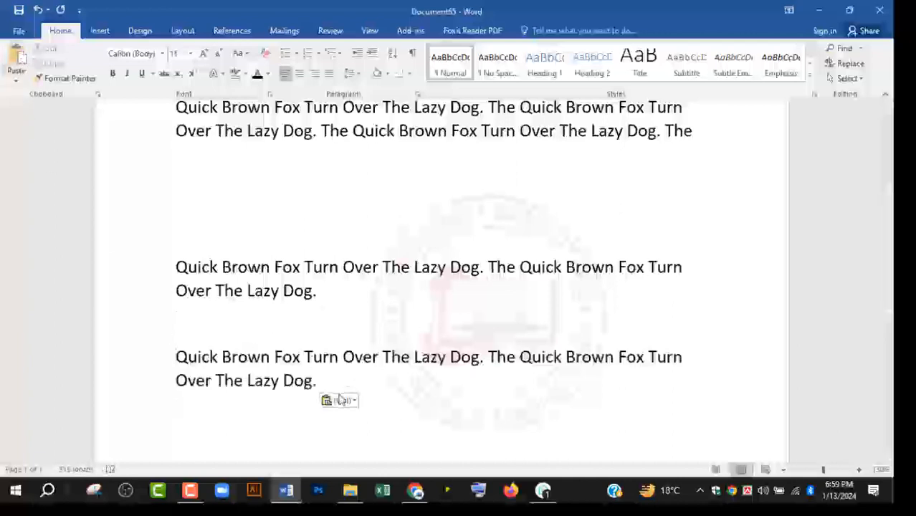
Apply left alignment to the entire document text, and change it to centered.
scroll(342, 398, up, 1)
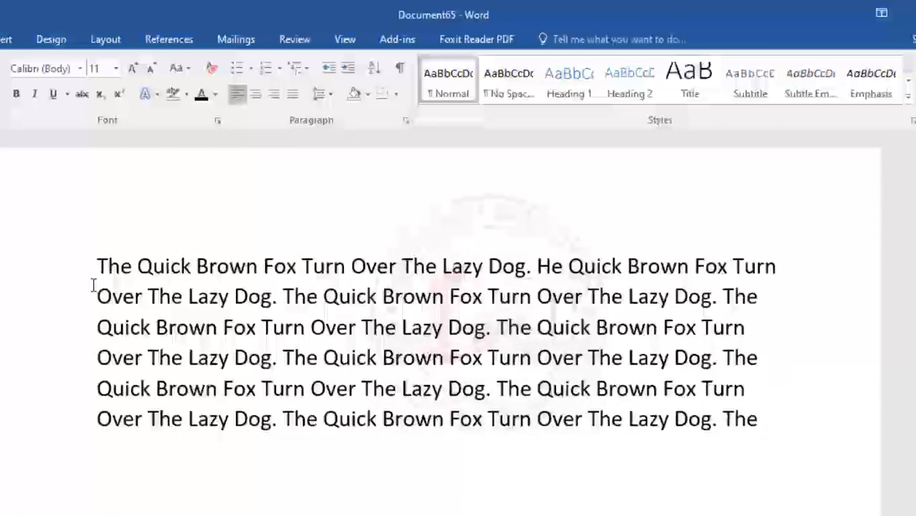
key(ctrl+a)
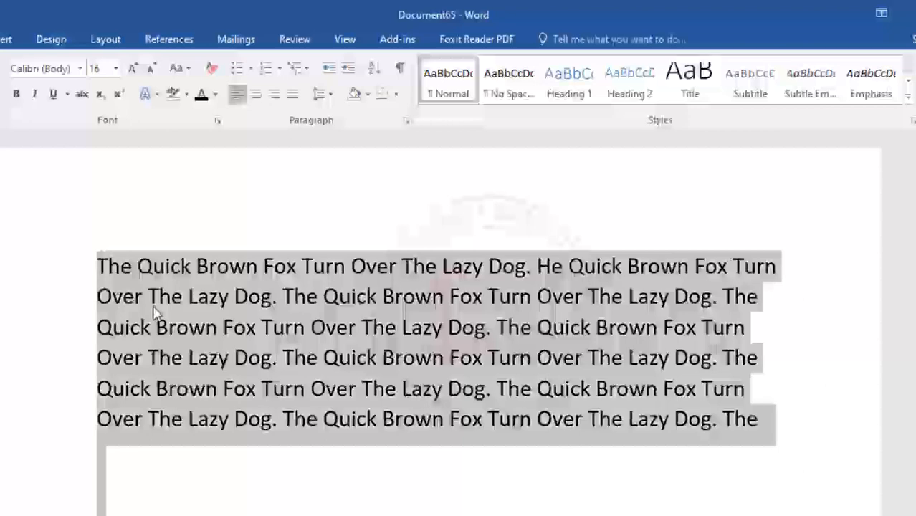
key(ctrl+j)
click(239, 95)
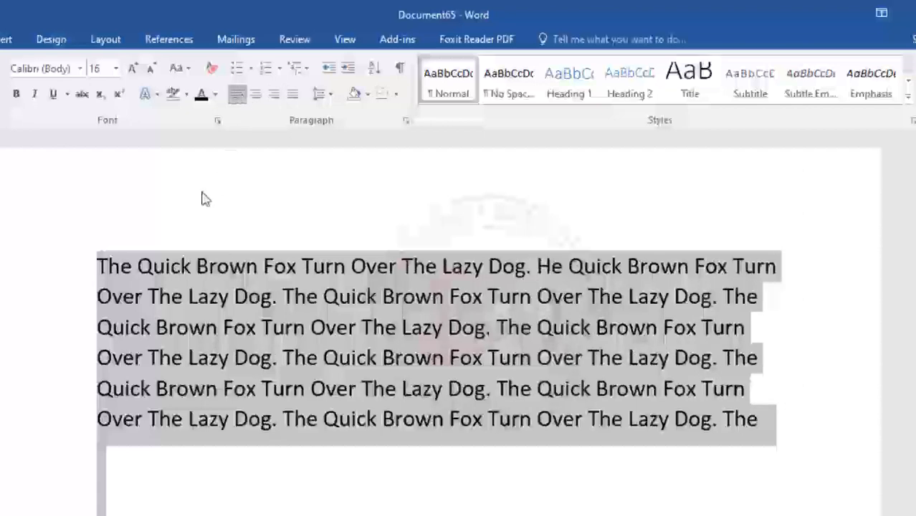
click(257, 96)
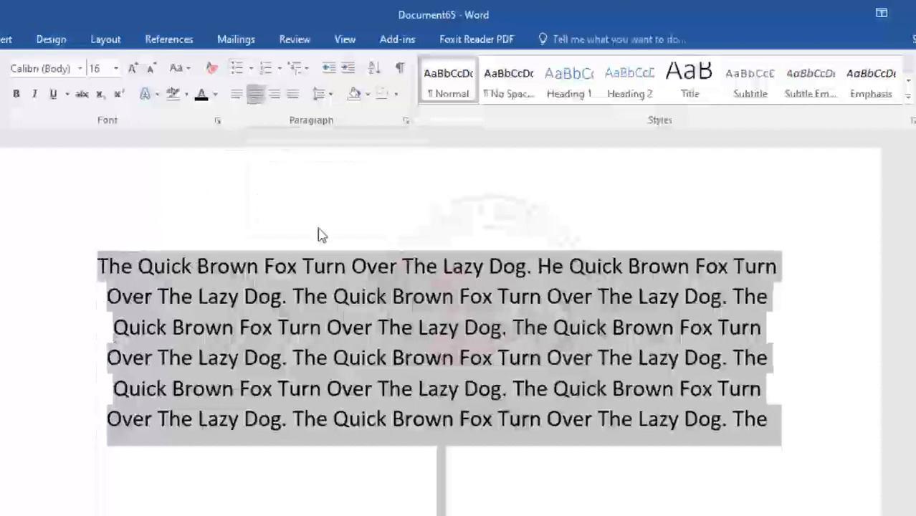
Add the lines "fgzdsfn" and "xfgnjsg" below the last passage, and right-align the second one.
scroll(495, 327, down, 5)
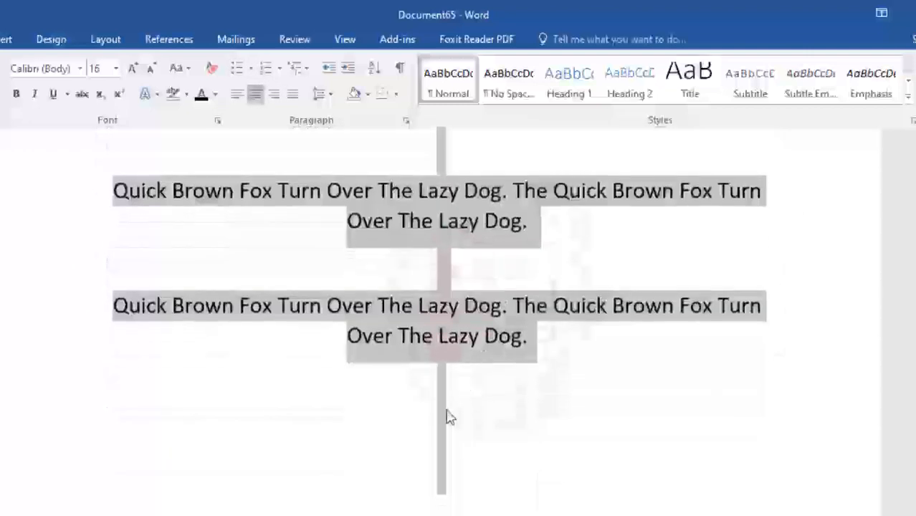
click(458, 401)
text(fgzdsfn)
key(Return)
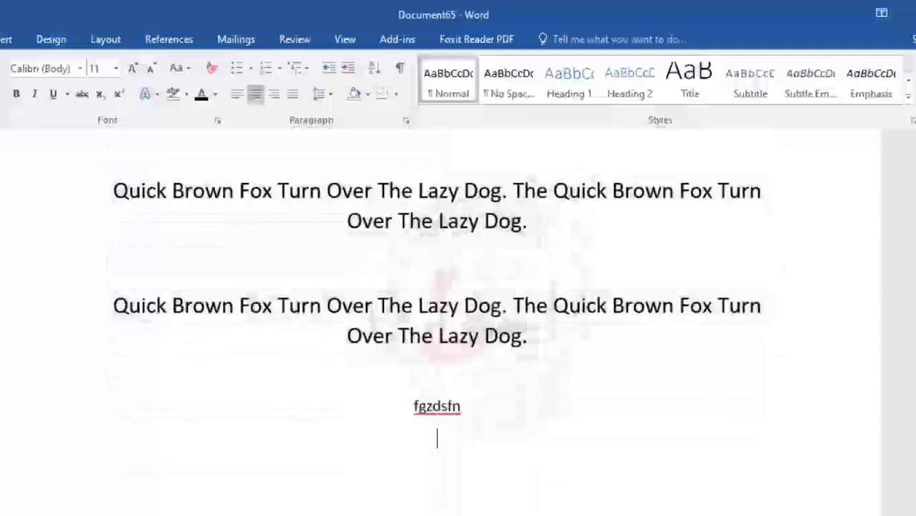
text(xfgnjsg)
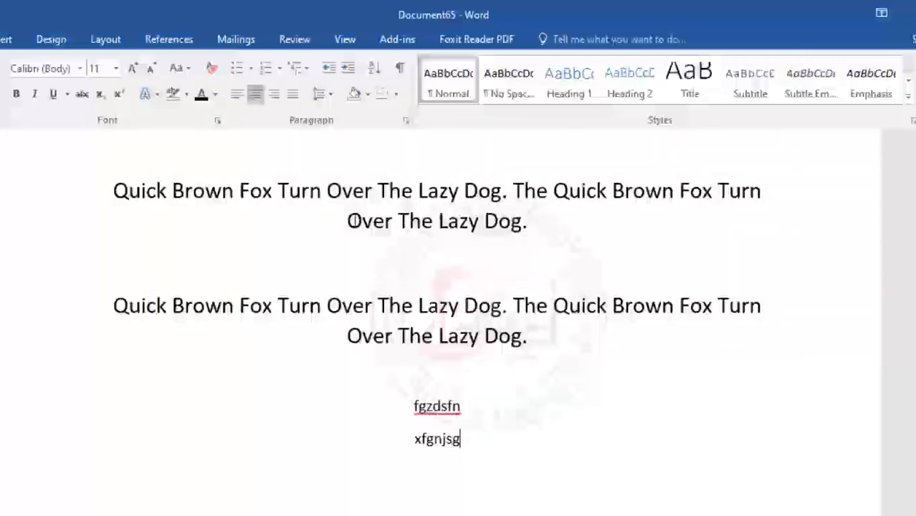
click(276, 95)
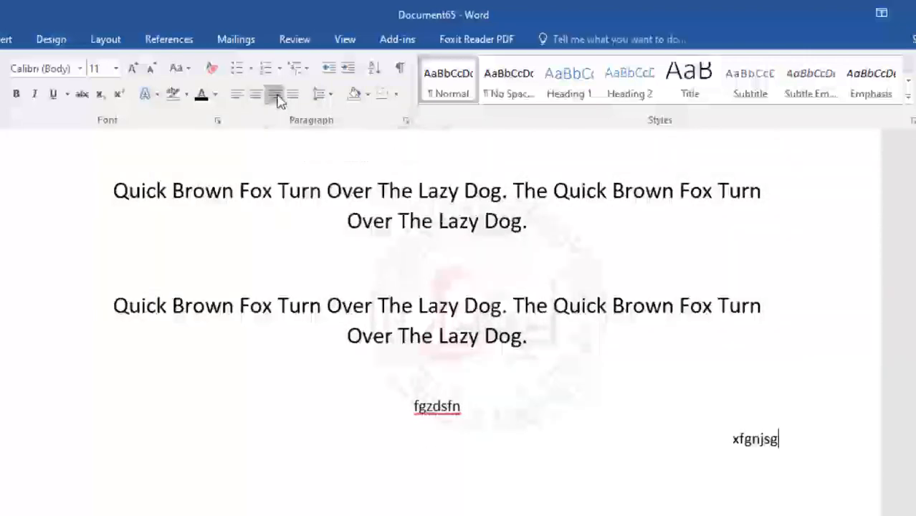
Right-align the entire document text, and change its alignment to Justify.
key(ctrl+a)
scroll(598, 470, up, 10)
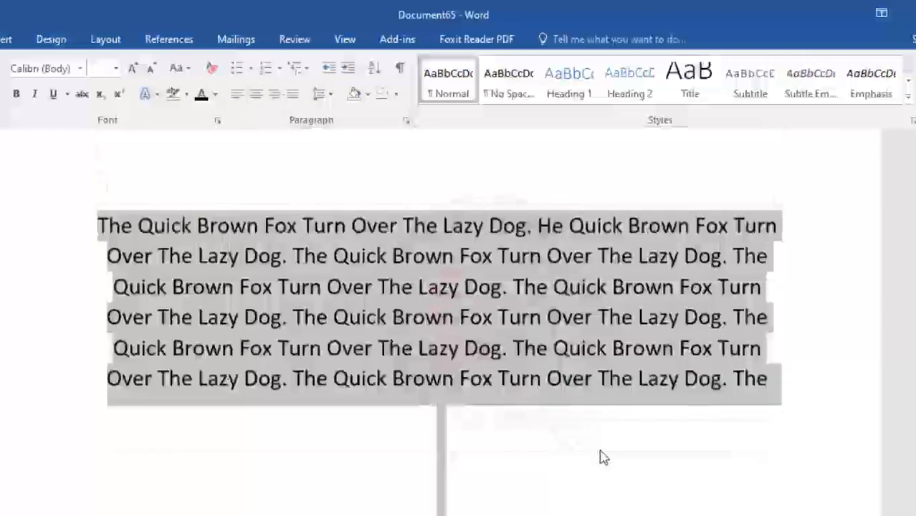
click(276, 96)
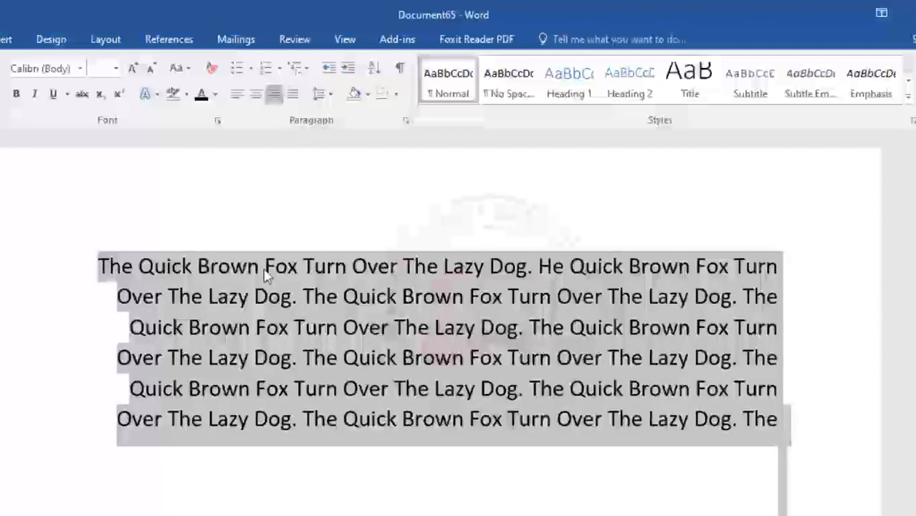
click(294, 95)
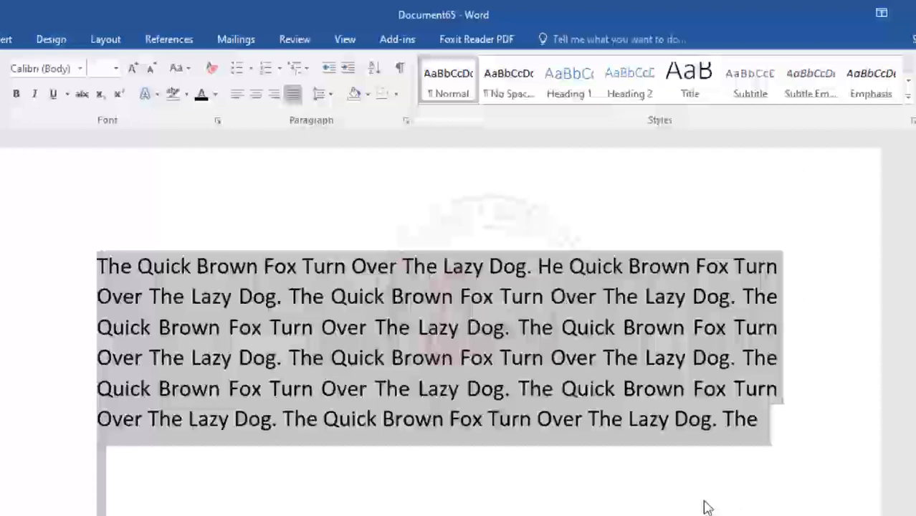
Set the line spacing of the first passage to 1.0.
click(386, 357)
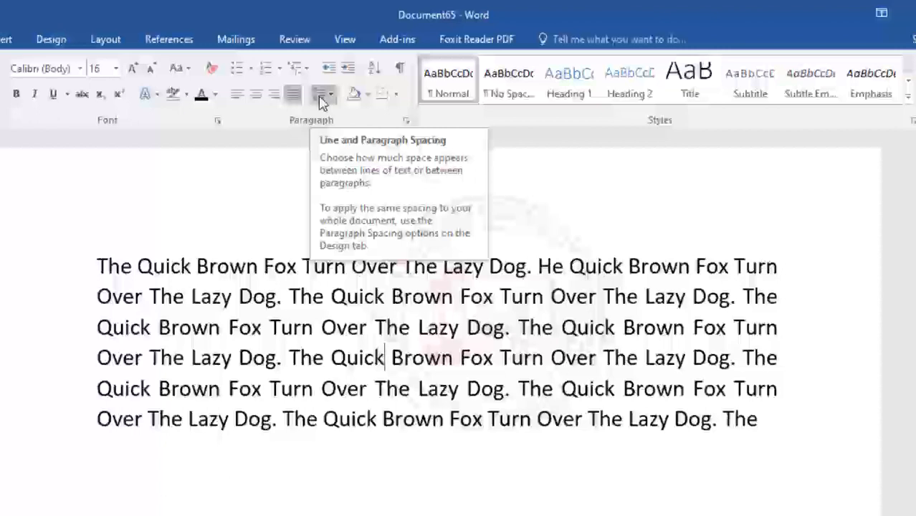
click(280, 387)
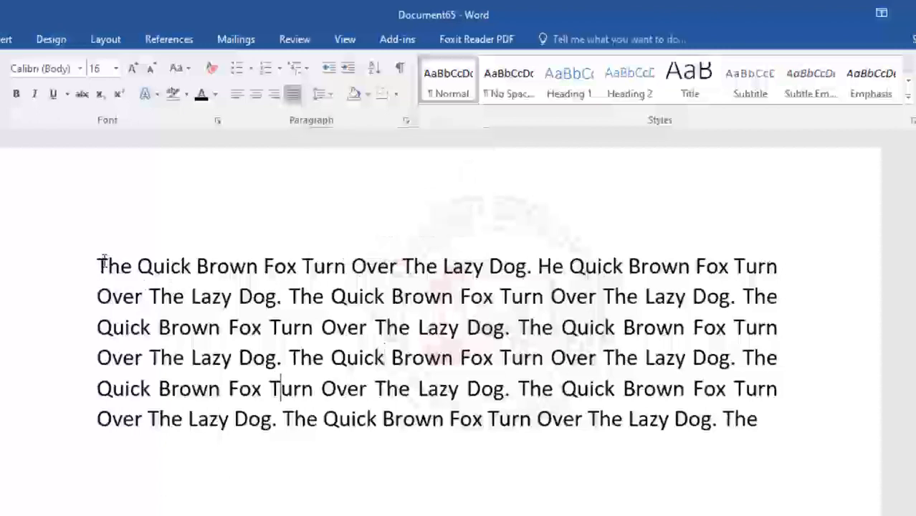
drag(104, 263, 799, 433)
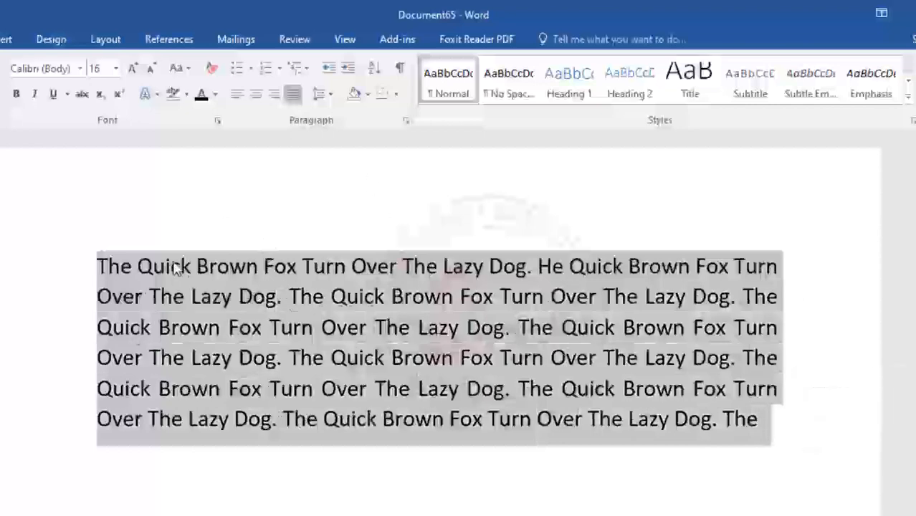
click(324, 95)
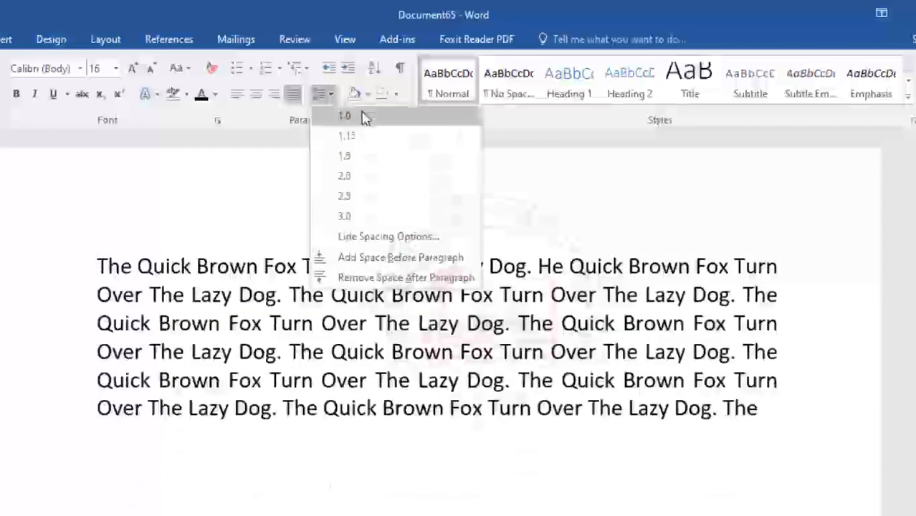
click(364, 116)
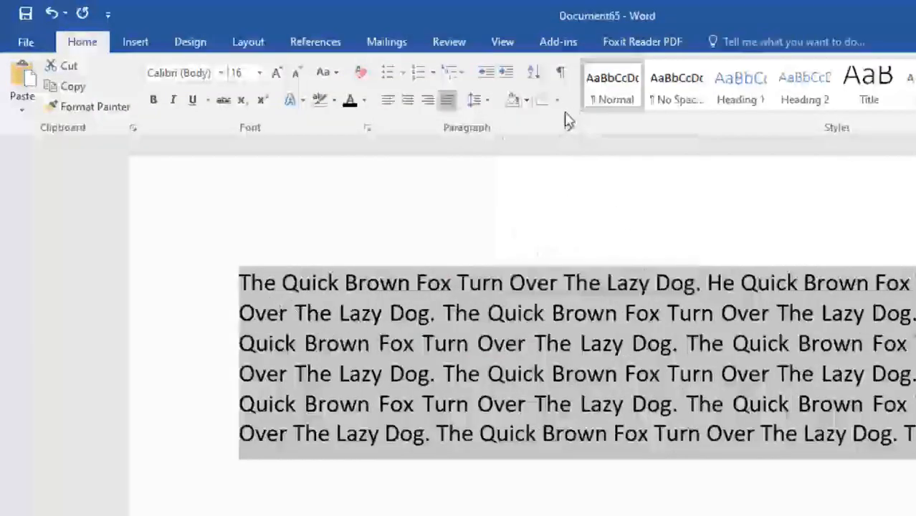
Apply a light gold paragraph shading to the first passage and the blank line below it.
click(526, 104)
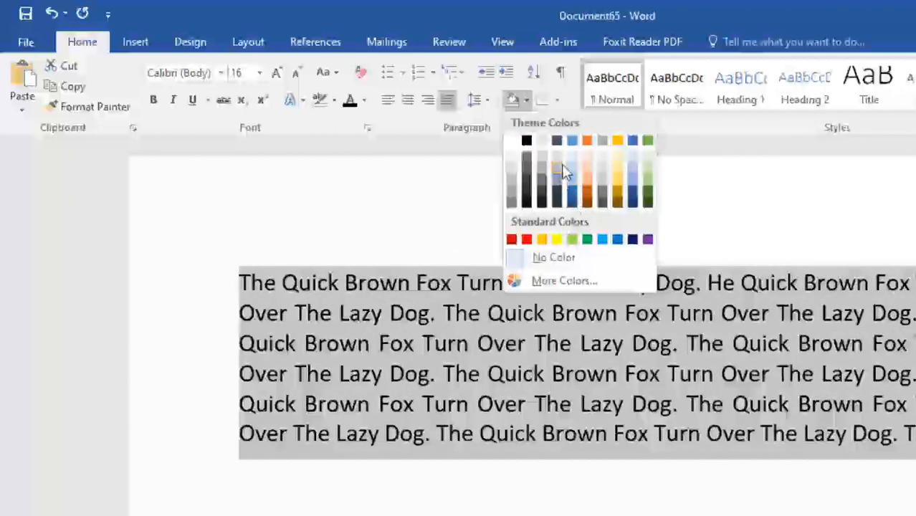
click(529, 104)
click(547, 306)
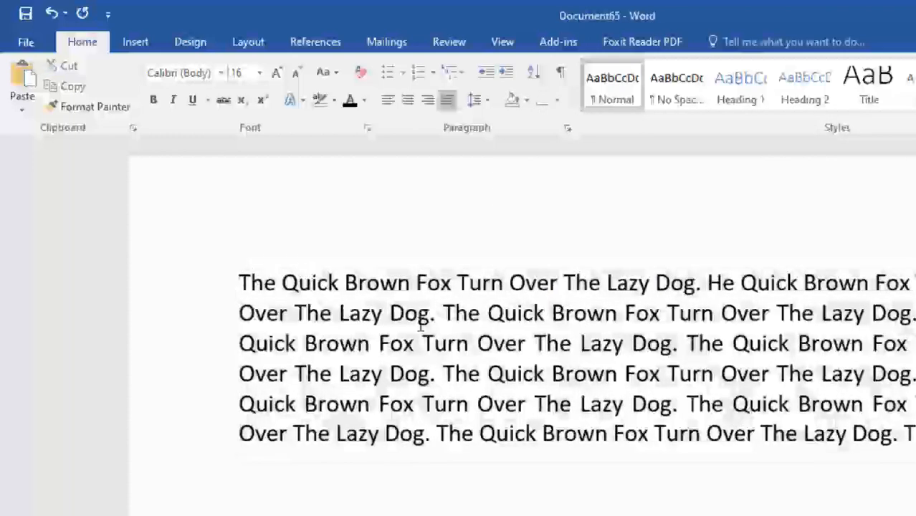
key(ctrl+a)
click(527, 100)
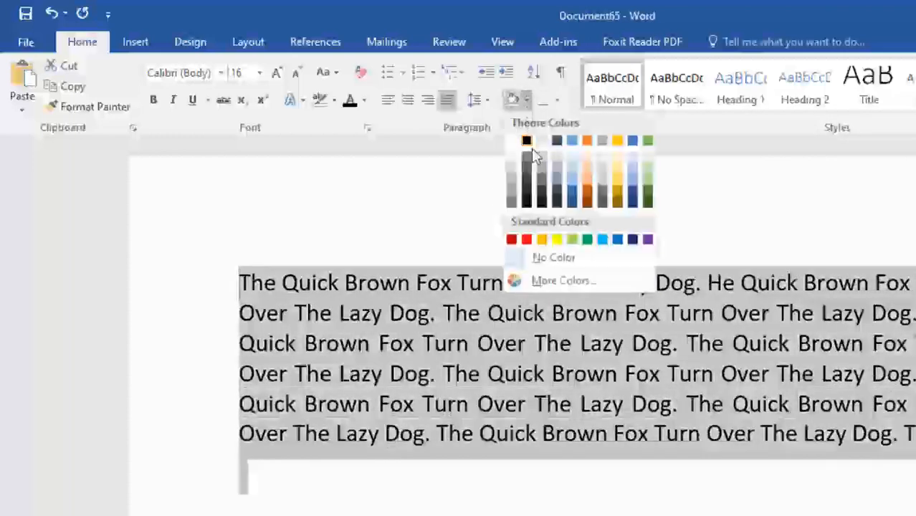
click(616, 175)
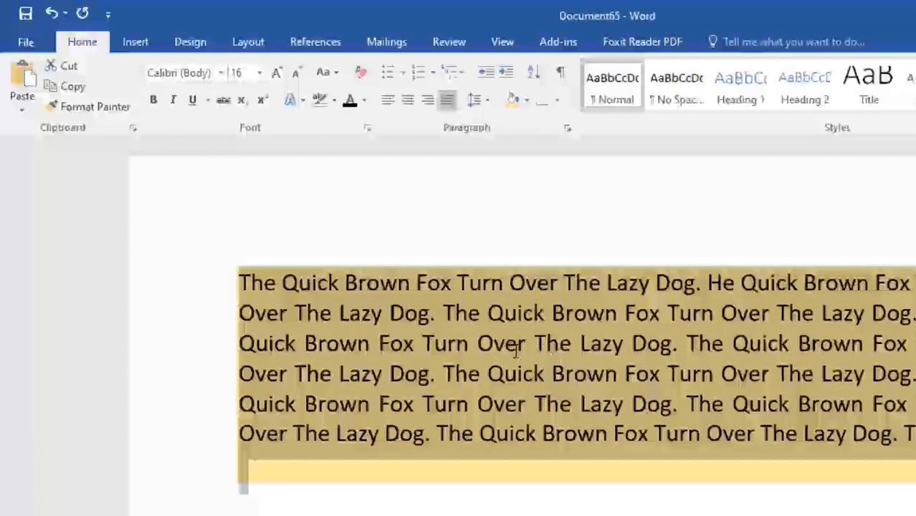
Remove the shading from the first passage by setting it to No Color.
click(545, 344)
drag(242, 284, 846, 502)
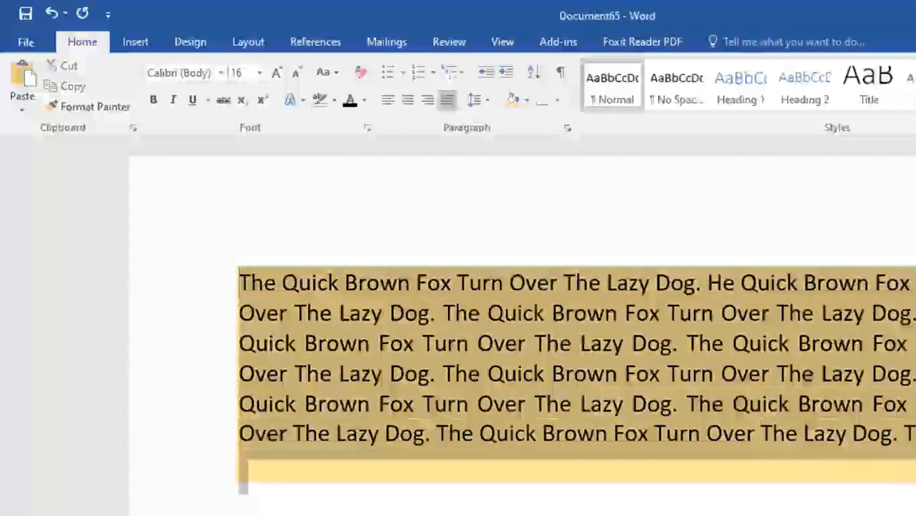
click(528, 100)
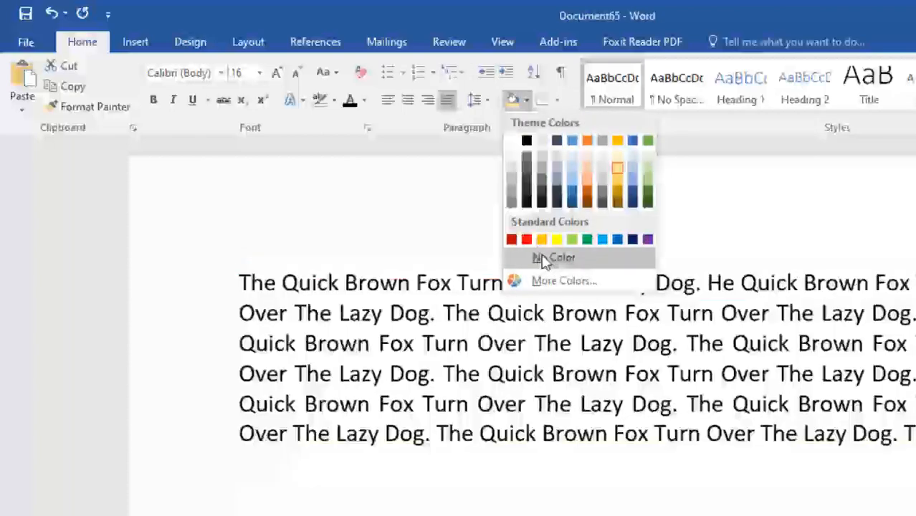
click(542, 259)
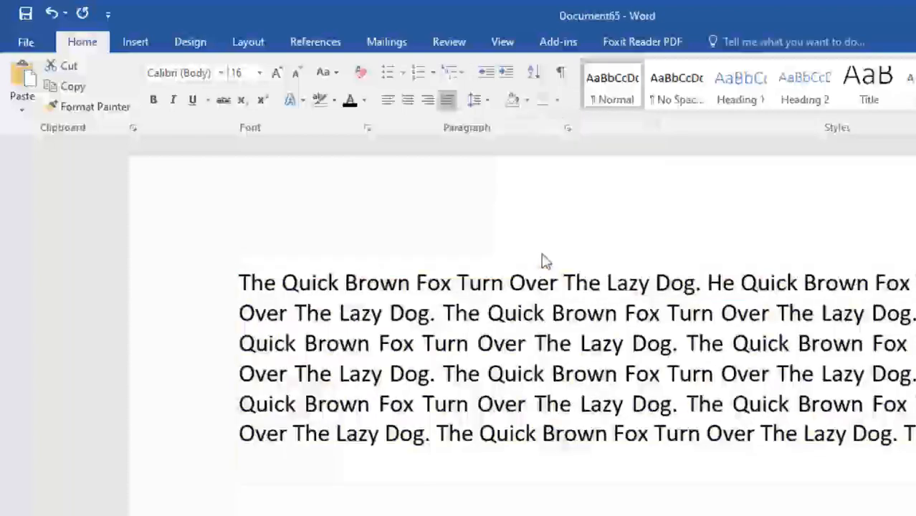
Add a bottom border beneath the first passage, below its trailing blank line.
click(551, 104)
click(558, 102)
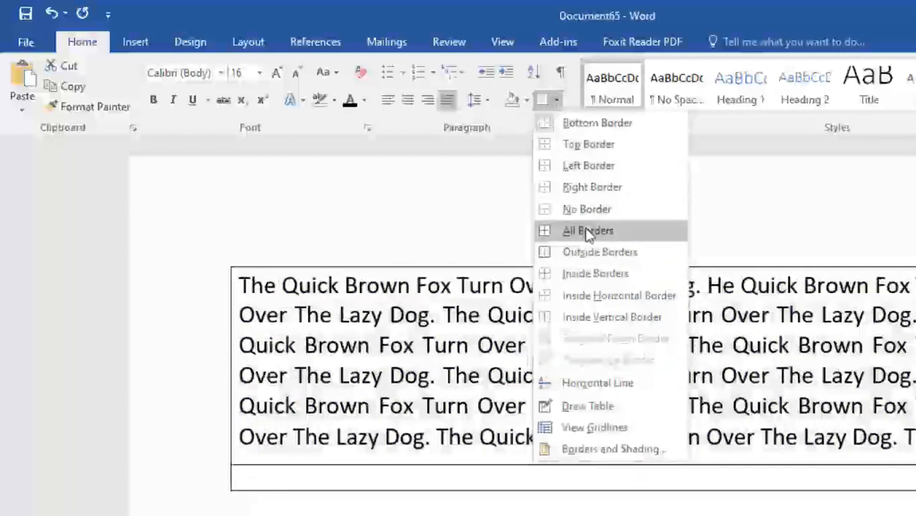
click(559, 101)
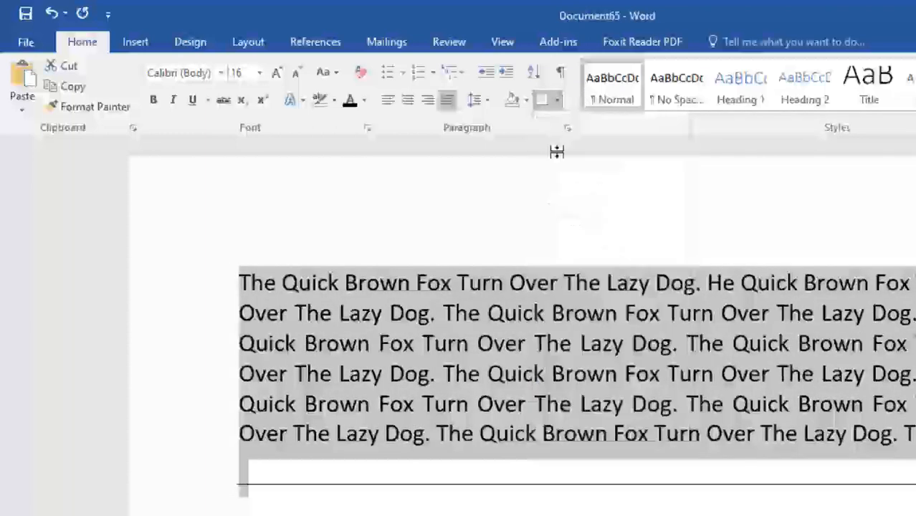
click(462, 328)
click(136, 42)
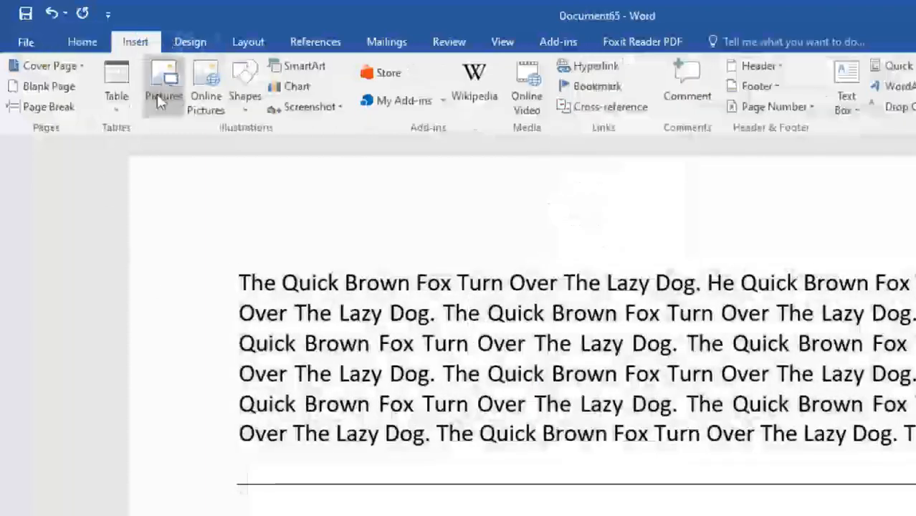
click(88, 41)
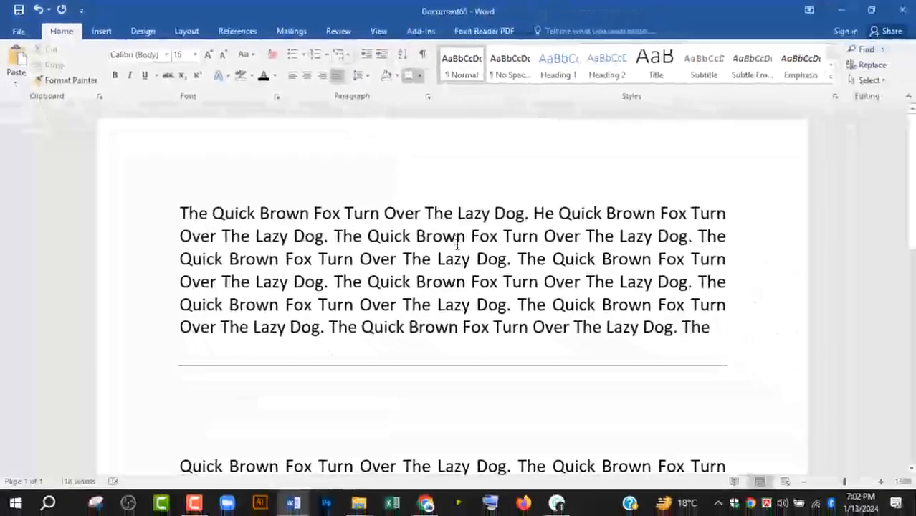
Increase the indent of the lines "fgzdsfn" and "xfgnjsg" at the end of the document by six levels.
scroll(593, 321, down, 10)
scroll(455, 245, down, 1)
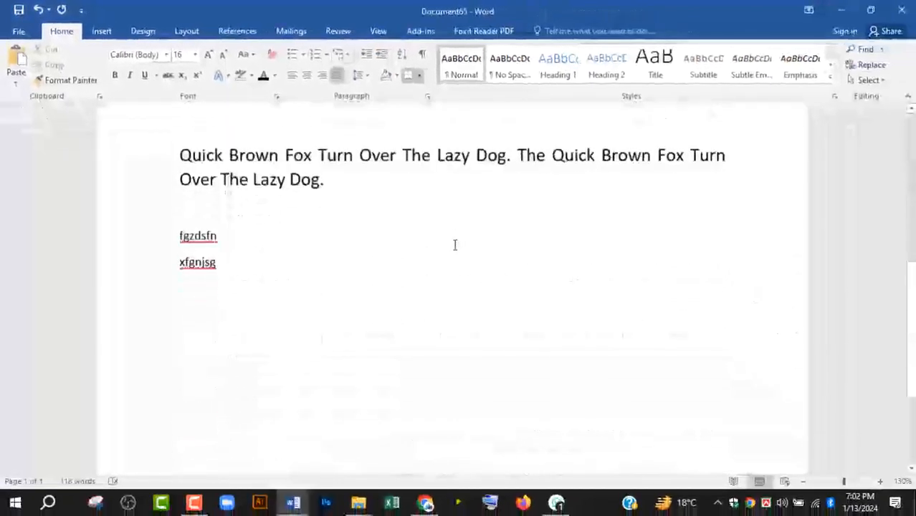
drag(227, 276, 179, 215)
click(207, 273)
drag(207, 273, 176, 250)
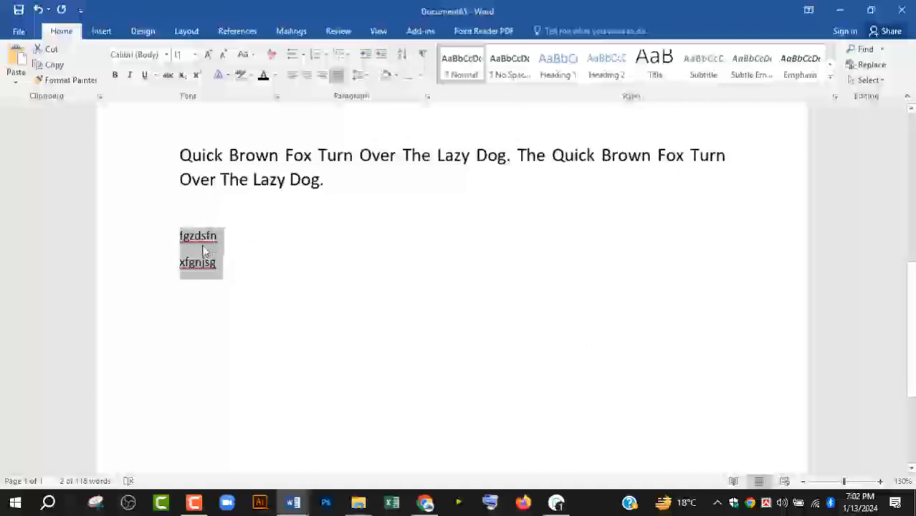
click(381, 56)
click(381, 56)
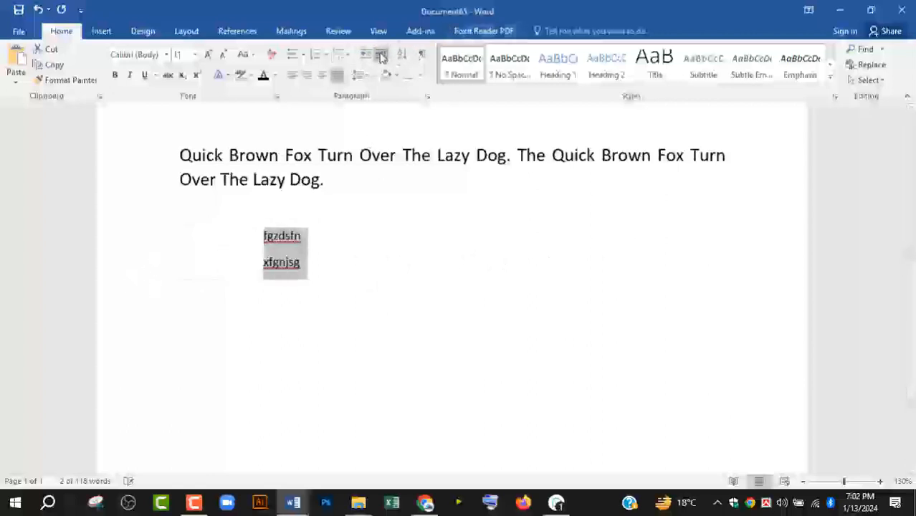
click(381, 56)
click(381, 56)
click(381, 55)
click(381, 56)
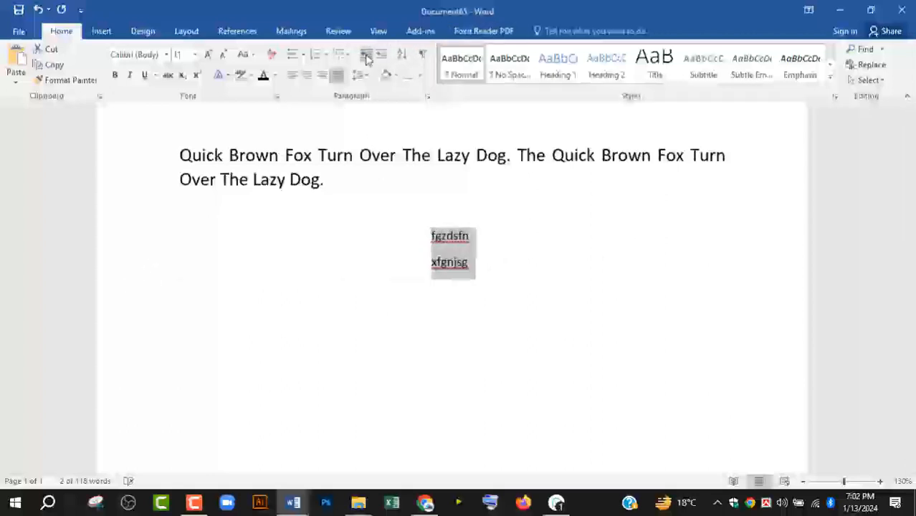
Decrease the indent of the two short lines by four levels, and increase it again up to seven levels.
click(365, 56)
click(365, 55)
click(365, 55)
click(365, 56)
click(381, 56)
click(380, 56)
click(381, 56)
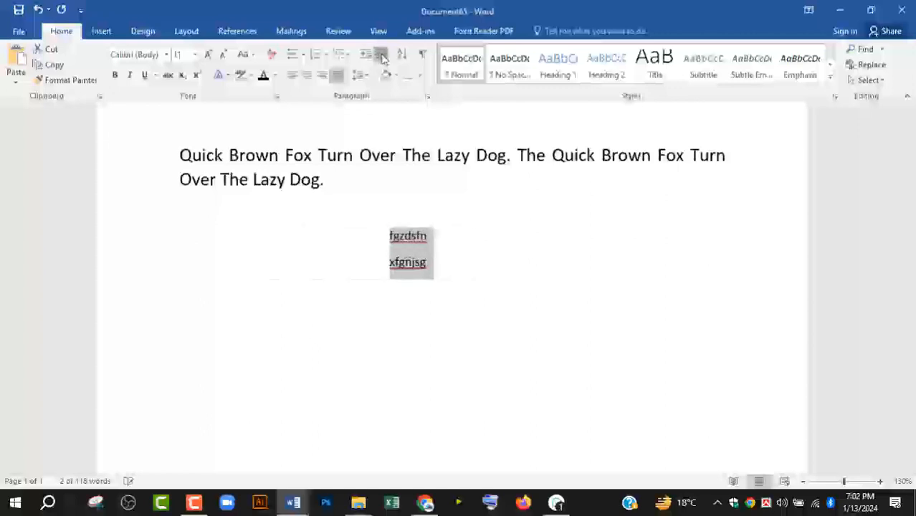
click(380, 56)
click(381, 56)
click(364, 55)
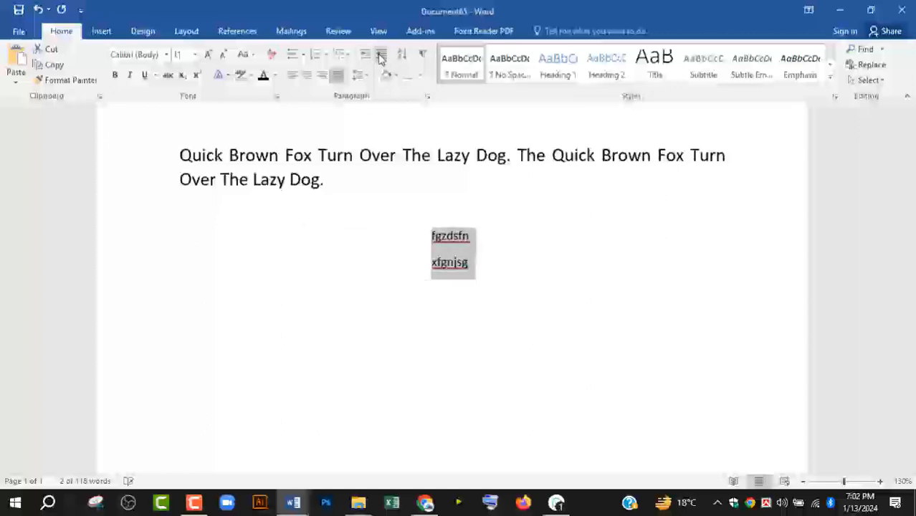
click(381, 56)
click(365, 56)
click(381, 56)
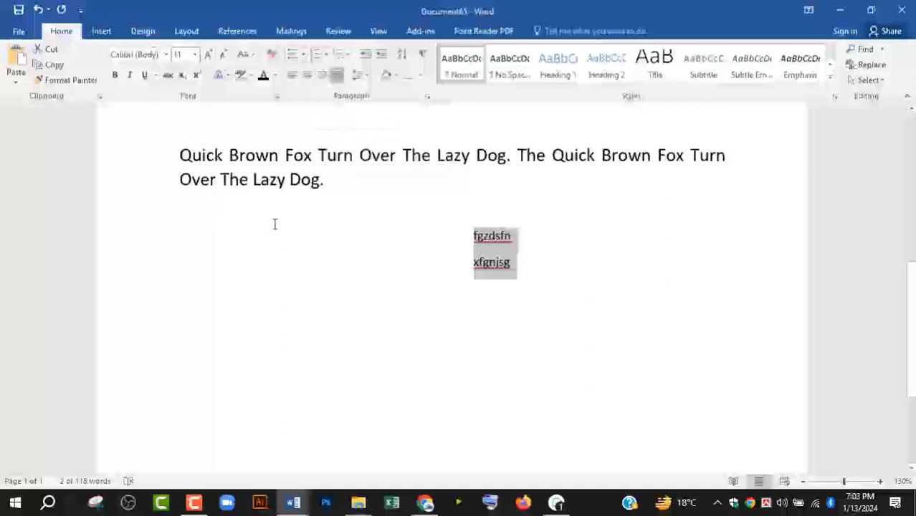
Format the two indented short lines as a bulleted list.
click(294, 54)
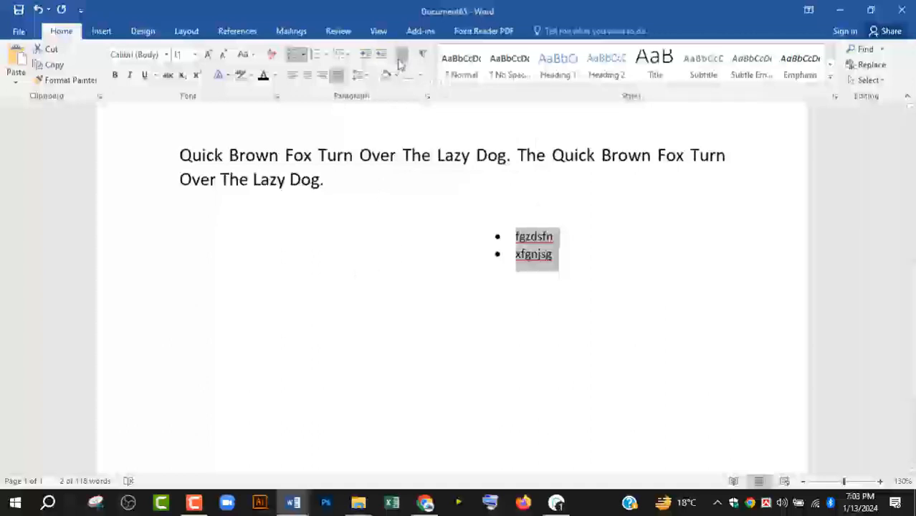
click(534, 265)
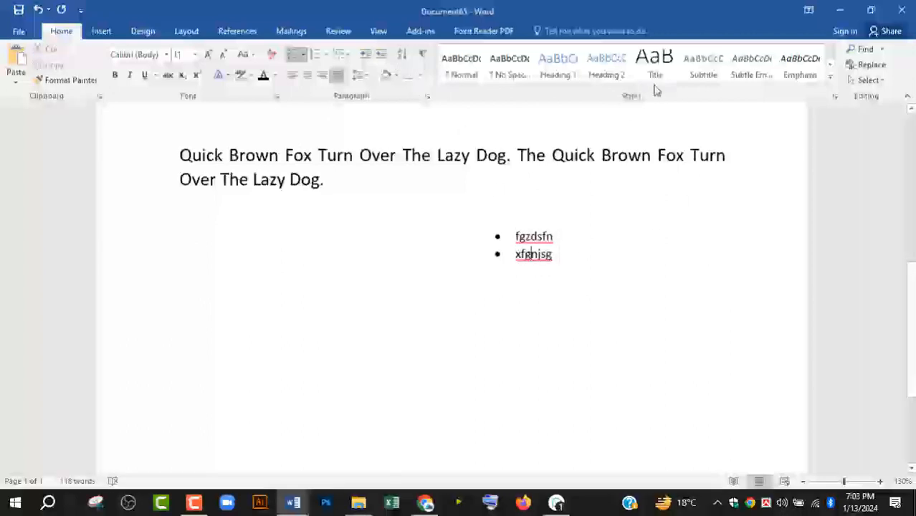
scroll(519, 321, up, 1)
scroll(518, 321, up, 3)
drag(341, 337, 187, 306)
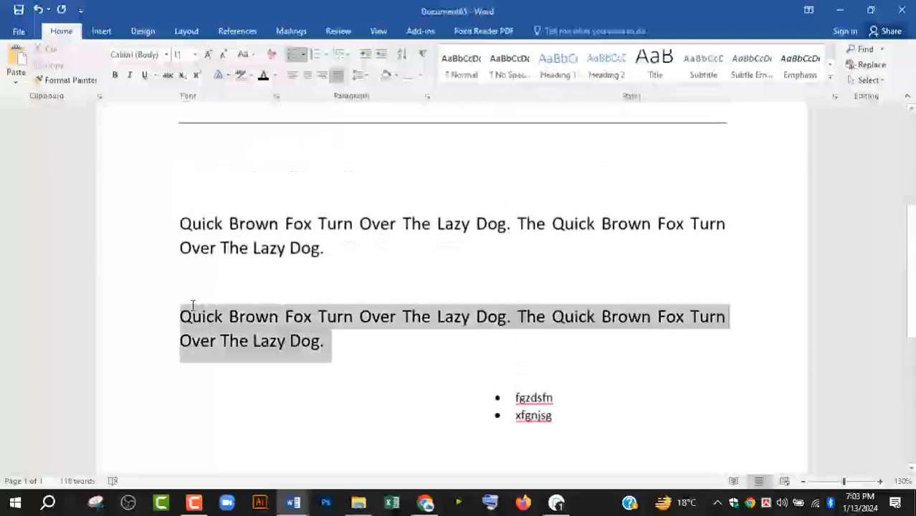
scroll(187, 307, up, 5)
drag(181, 214, 528, 213)
key(Delete)
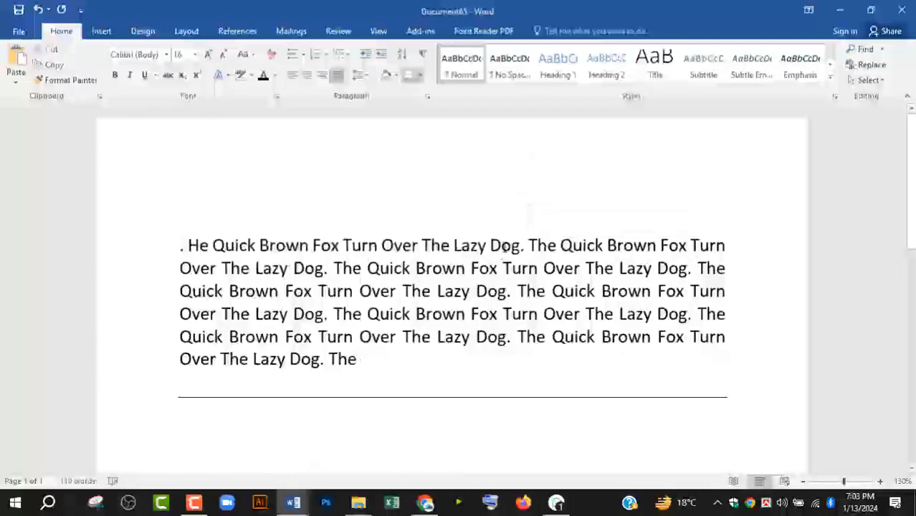
key(ctrl+z)
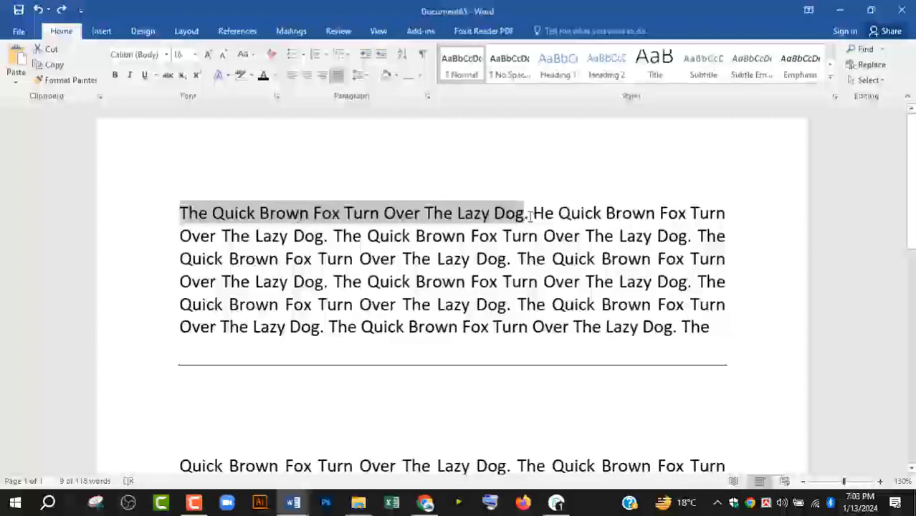
Split the document's first sentence into its own paragraph and apply the Intense Reference style to it.
click(528, 213)
key(Return)
drag(531, 213, 183, 213)
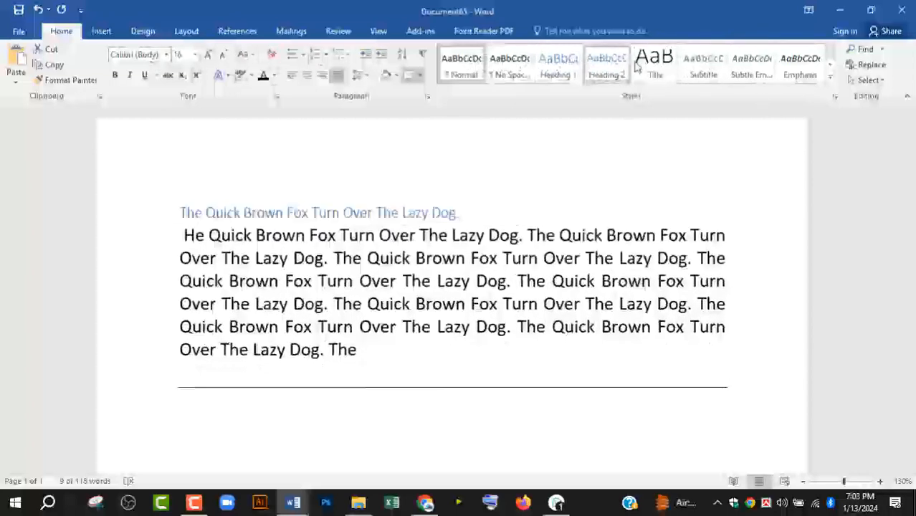
click(830, 80)
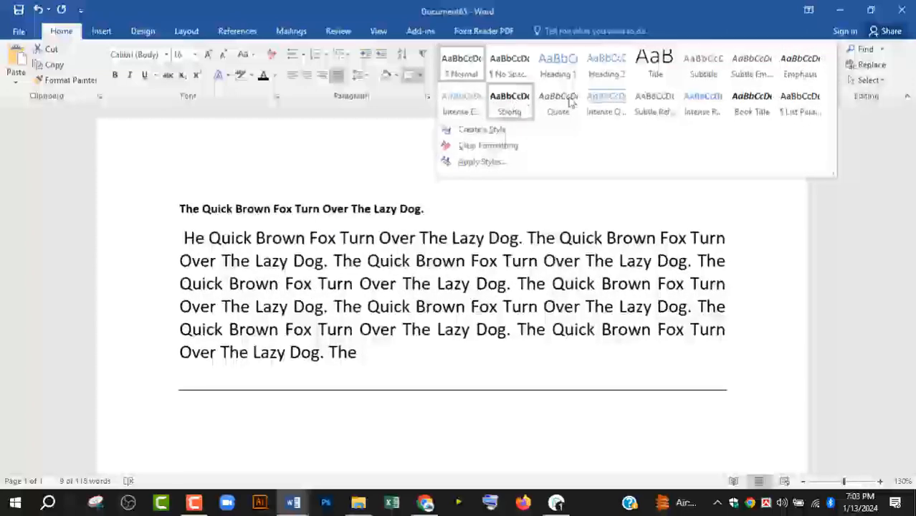
click(697, 105)
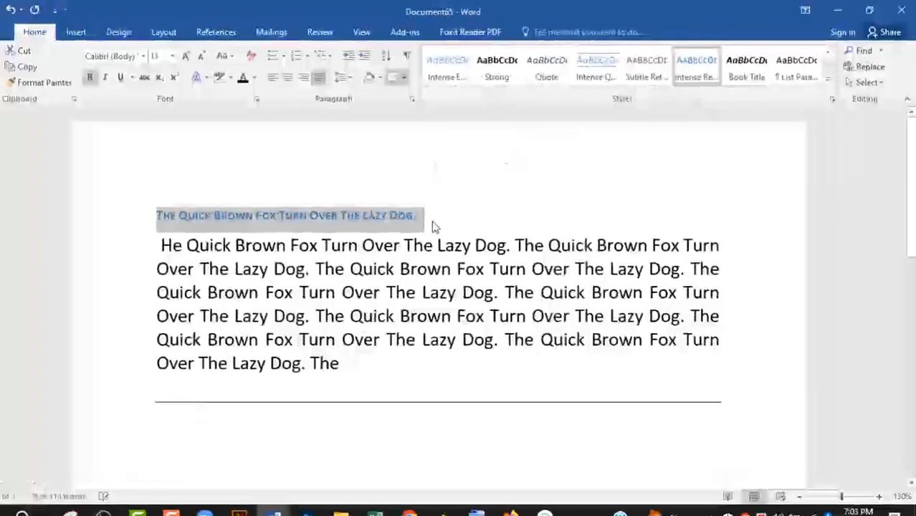
click(446, 210)
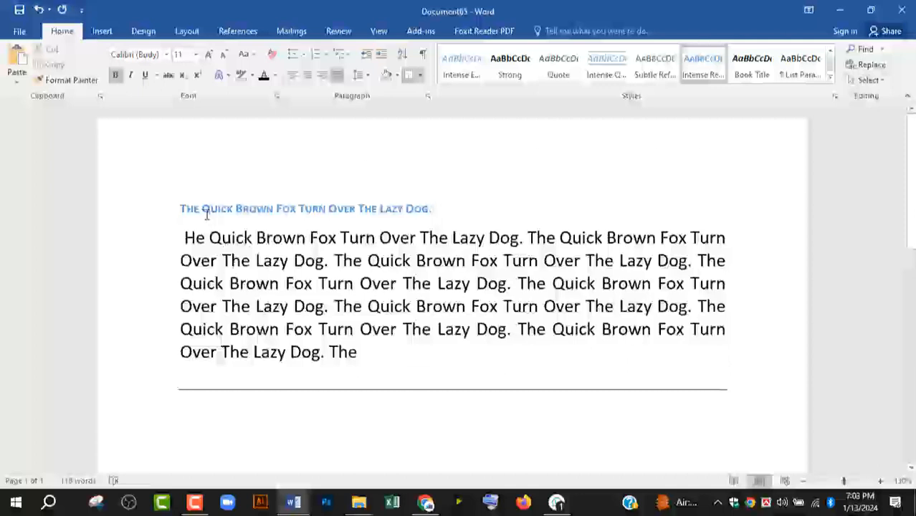
Open the document search, and bring up the Find and Replace dialog with its replacement fields, moved clear of the heading's start.
click(884, 53)
click(857, 65)
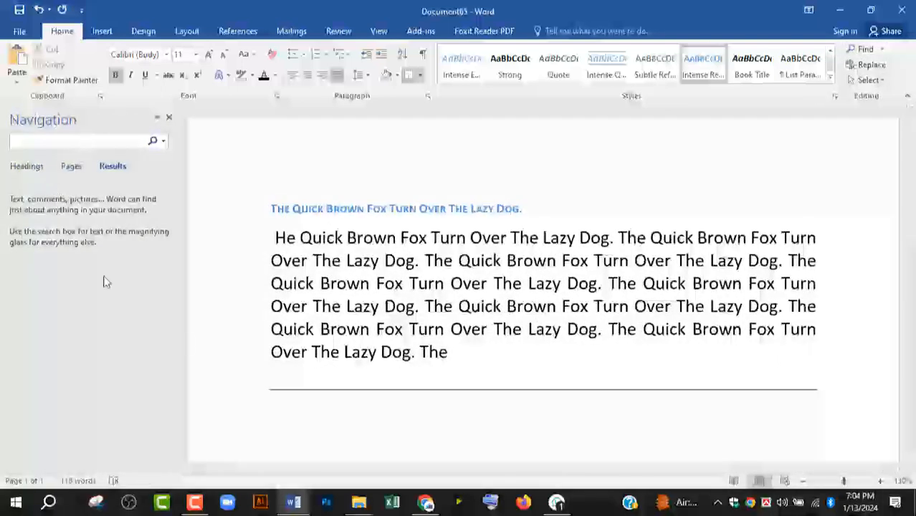
click(871, 64)
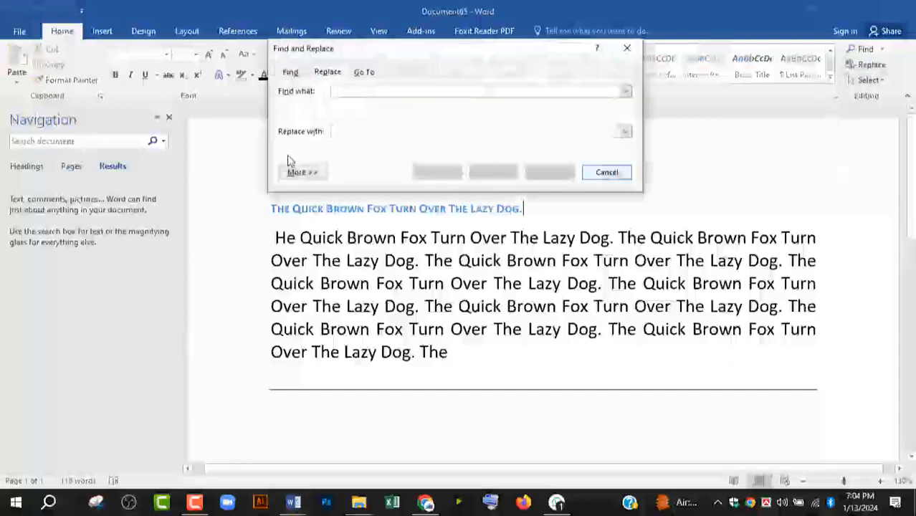
drag(466, 54, 571, 93)
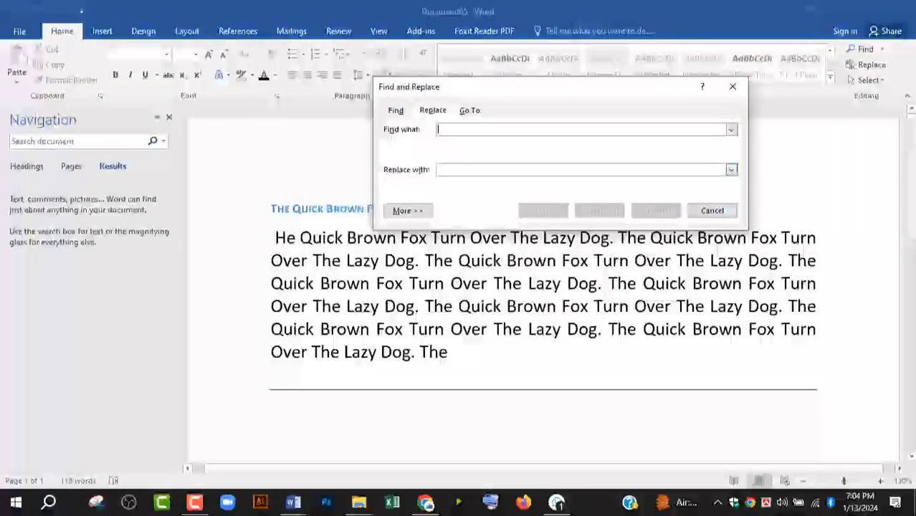
Examine the options for selecting text and objects, and close the Find and Replace dialog and the document search.
click(869, 80)
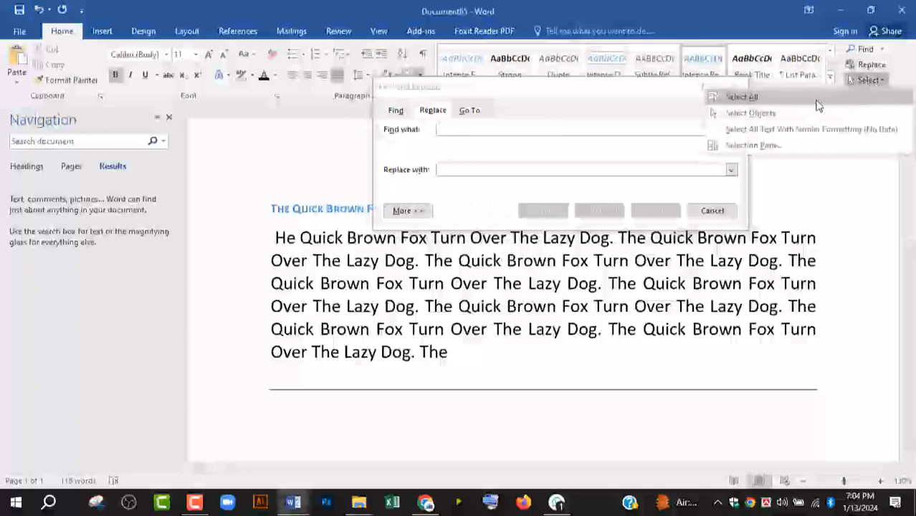
click(869, 79)
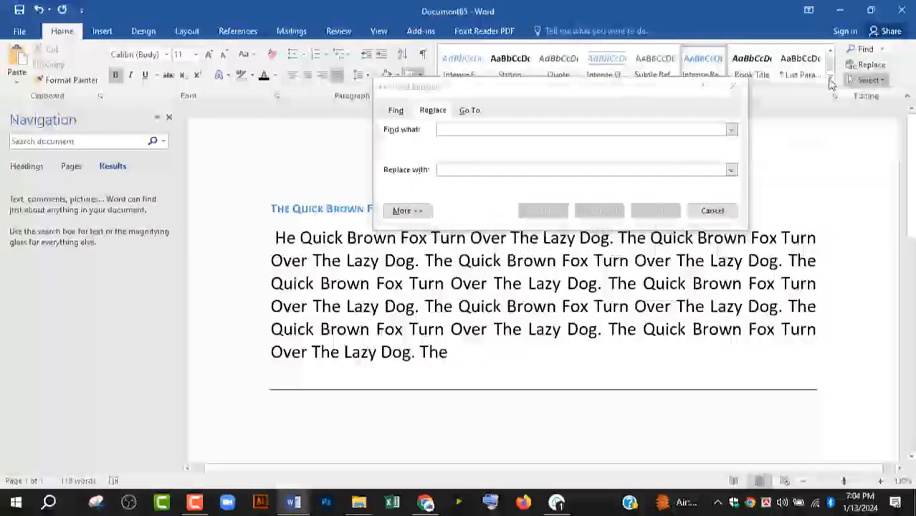
click(740, 86)
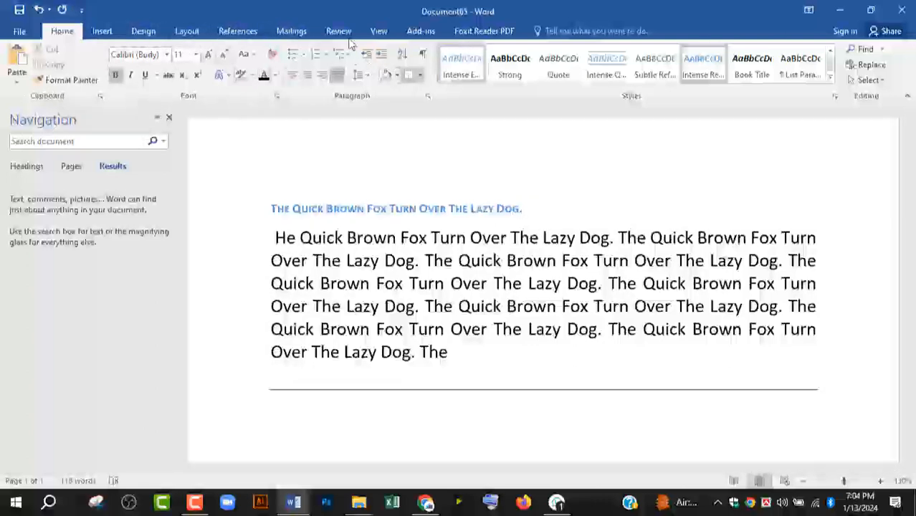
click(170, 119)
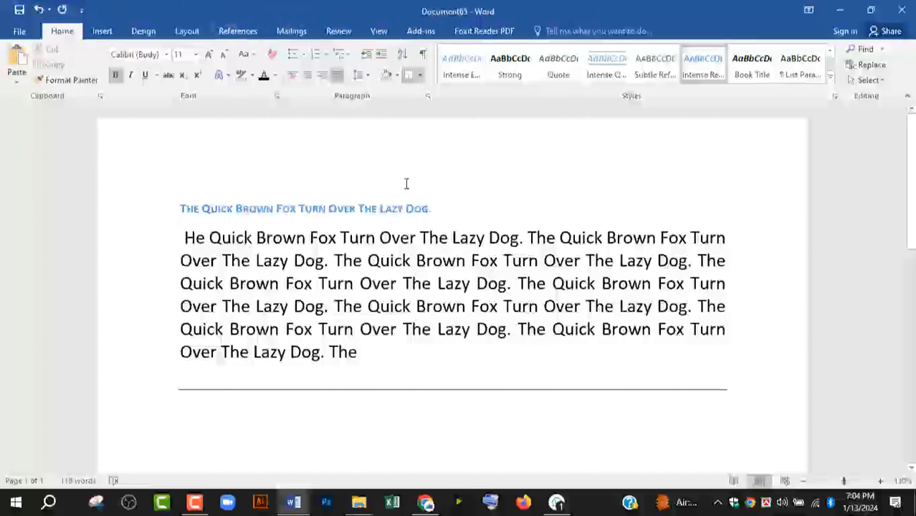
click(161, 219)
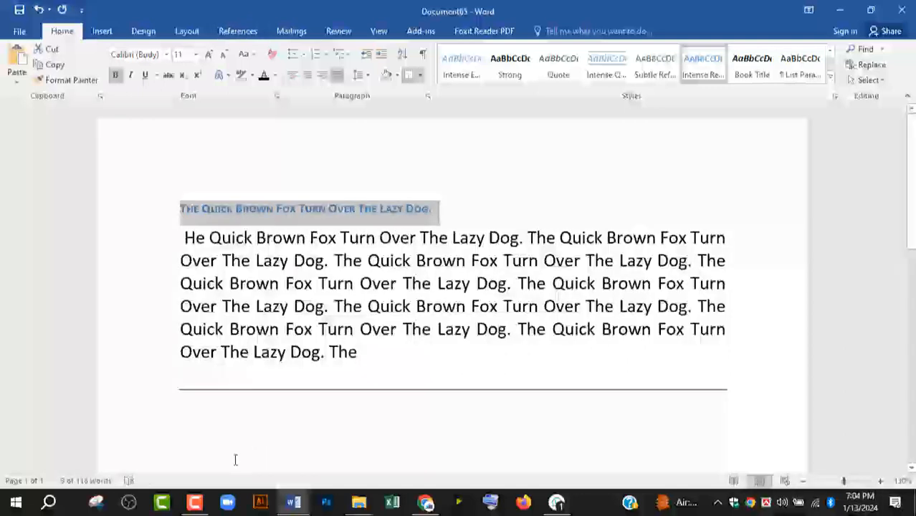
click(196, 502)
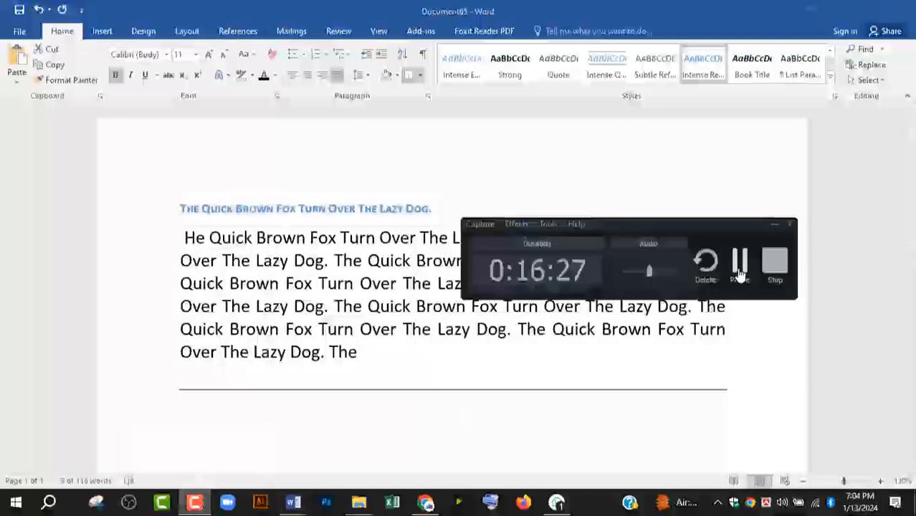